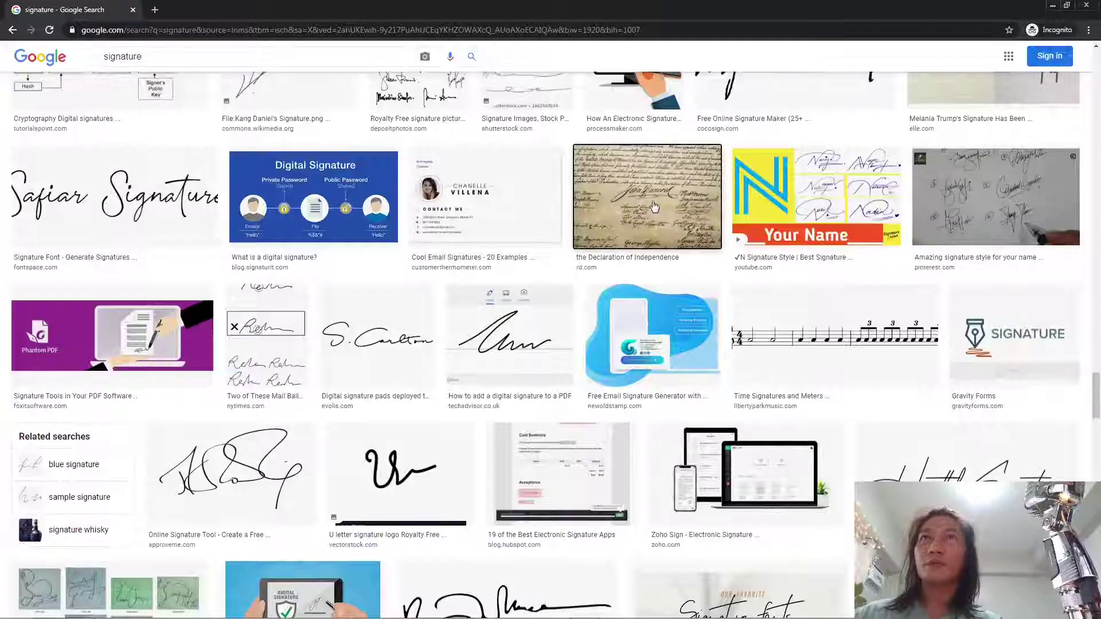
Preview the Declaration of Independence signatures result and open the full-size image in a new tab.
left_click(652, 206)
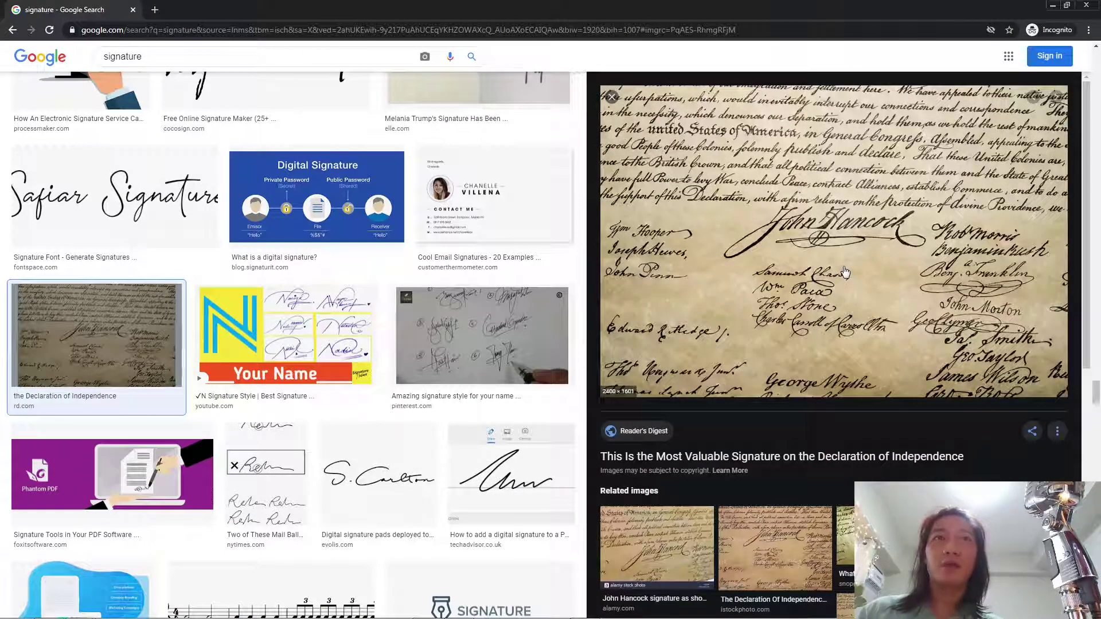
scroll(846, 270, "down", 3)
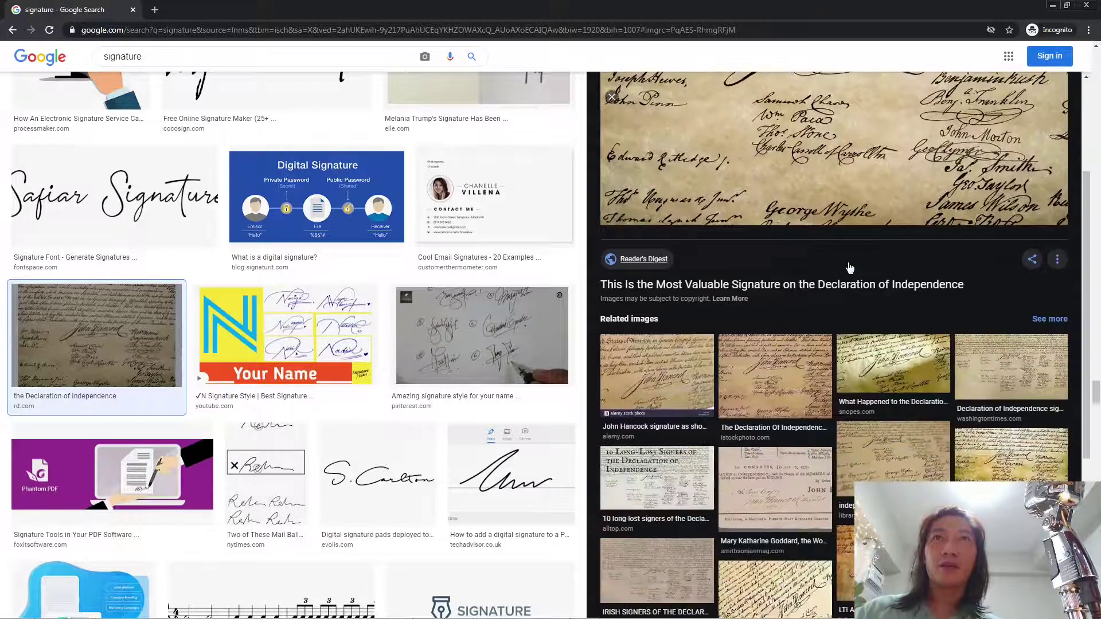
scroll(846, 252, "down", 3)
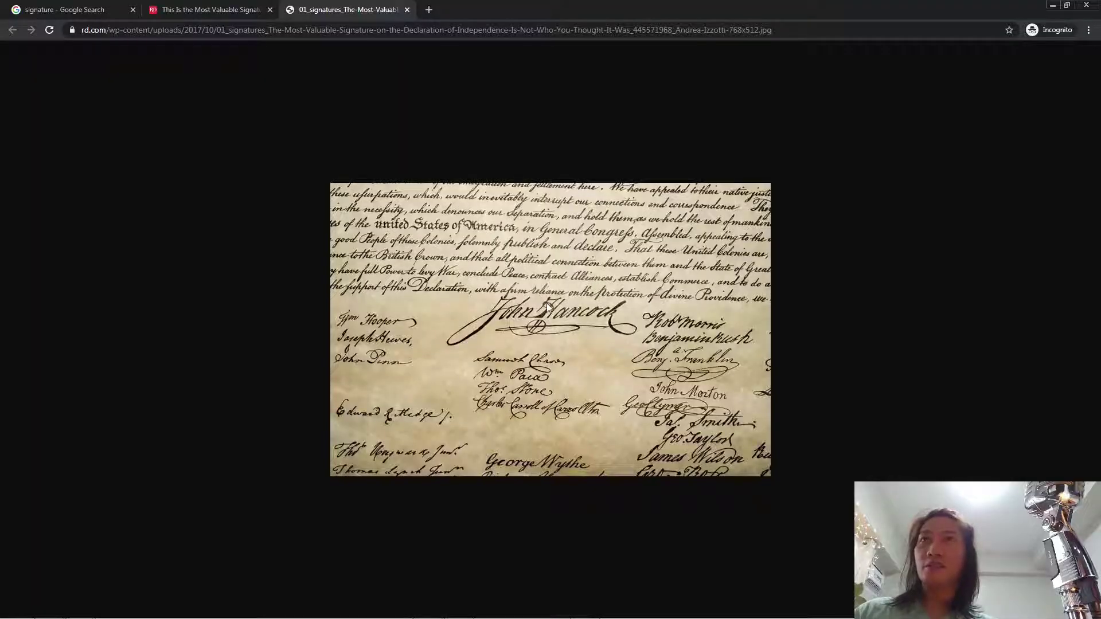
Save the Declaration signatures image from Chrome into the Signature folder.
right_click(546, 305)
left_click(574, 326)
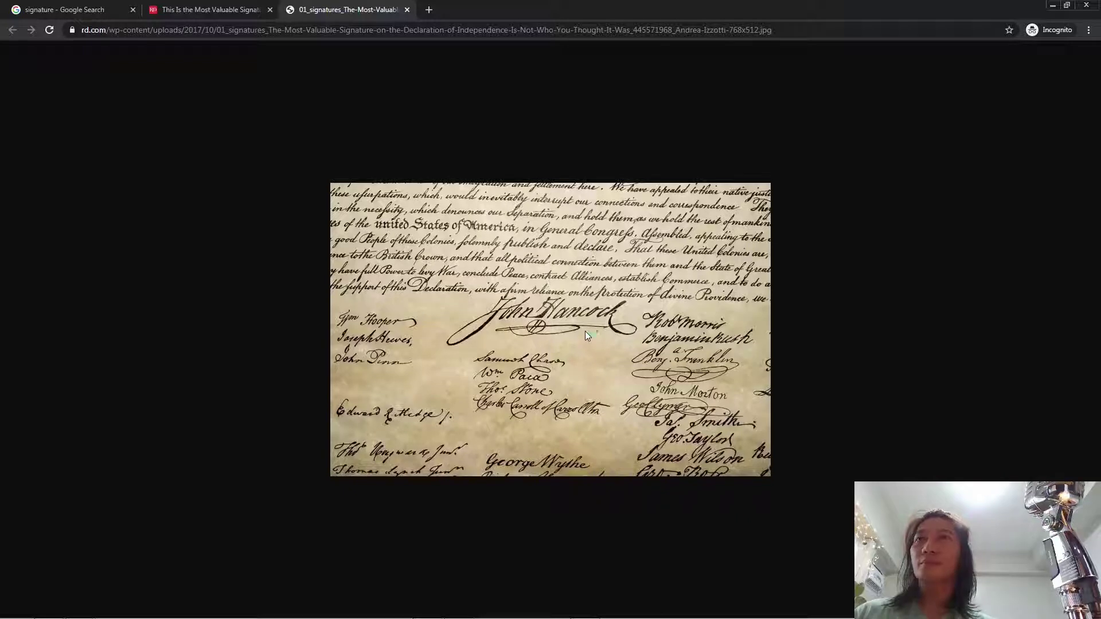
key("Return")
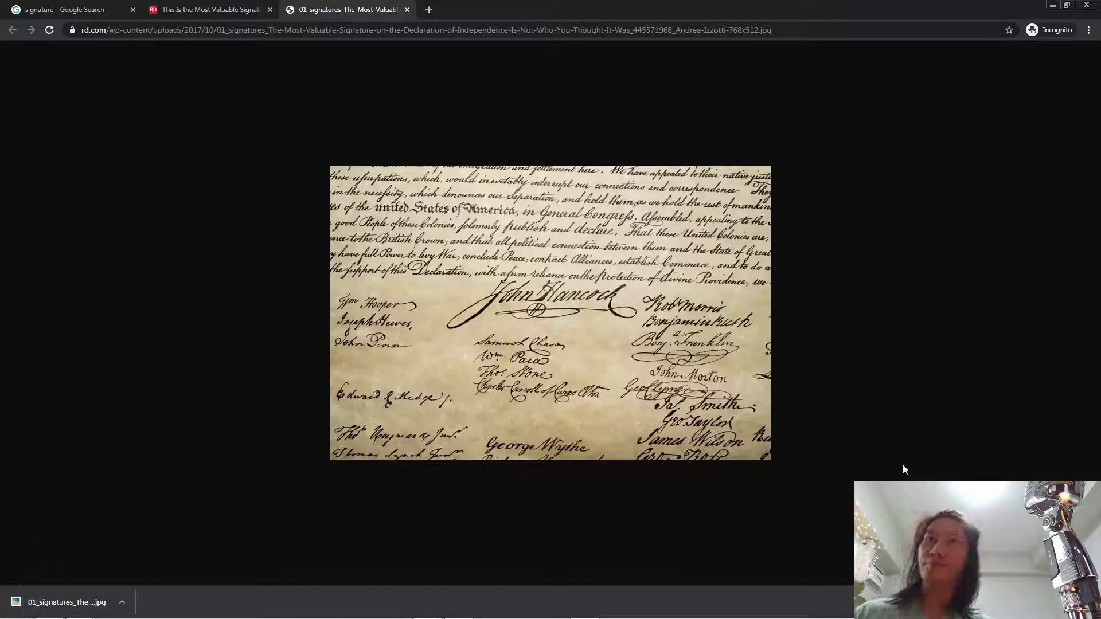
Open the downloaded 768 × 512 signatures JPG in Adobe Photoshop 2020.
key("alt+Tab")
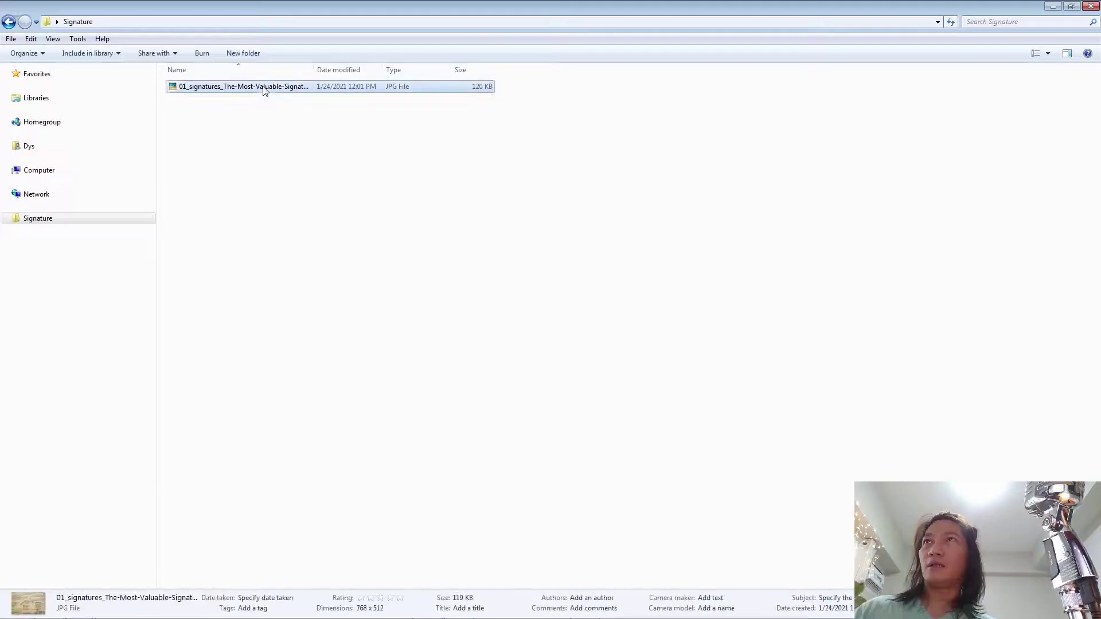
right_click(265, 87)
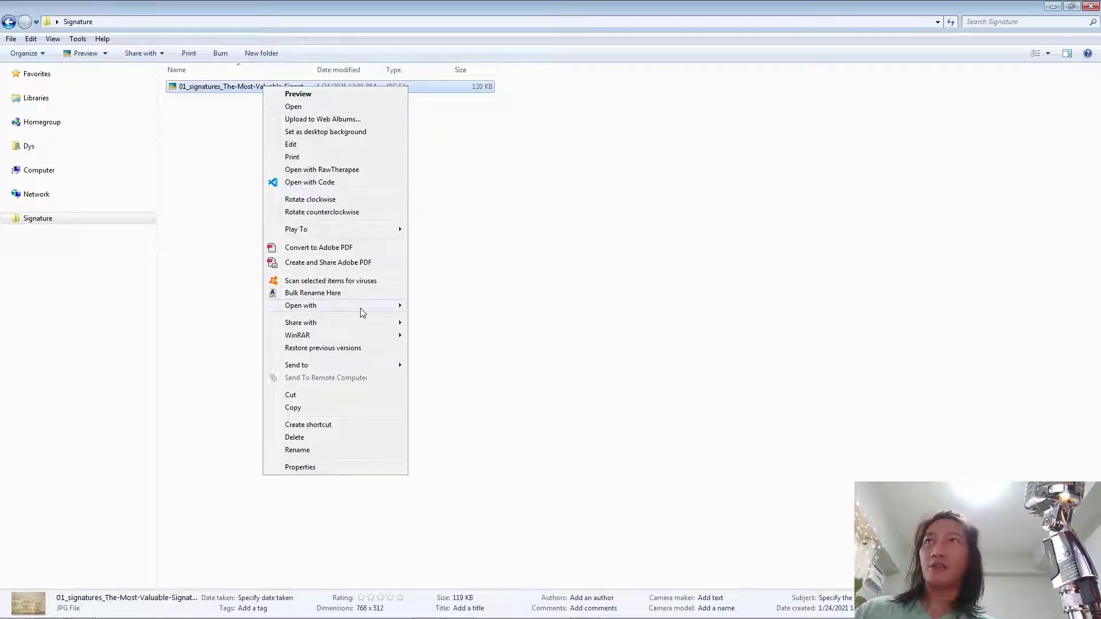
mouse_move(361, 307)
left_click(453, 331)
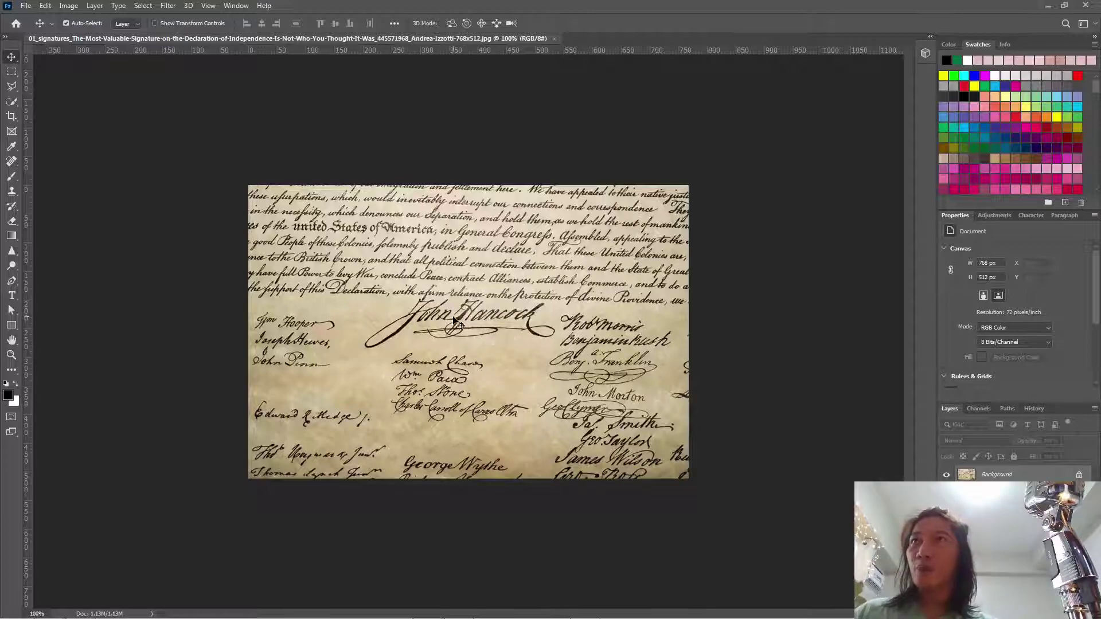
Zoom in and begin a Polygonal Lasso outline down the left side of John Hancock's signature.
scroll(454, 320, "up", 5)
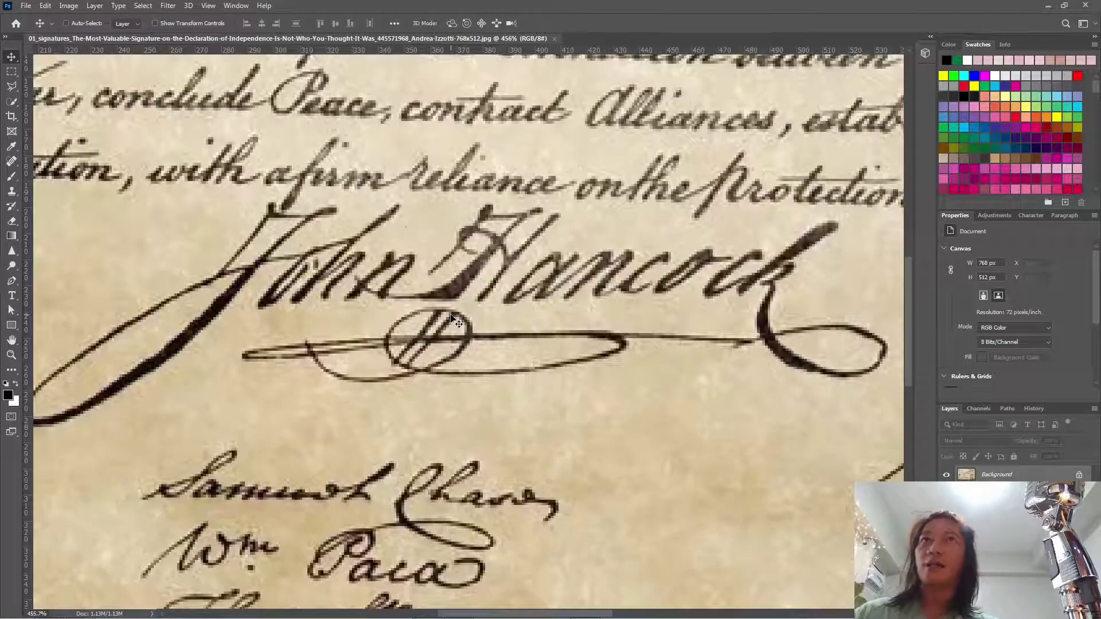
scroll(463, 317, "down", 3)
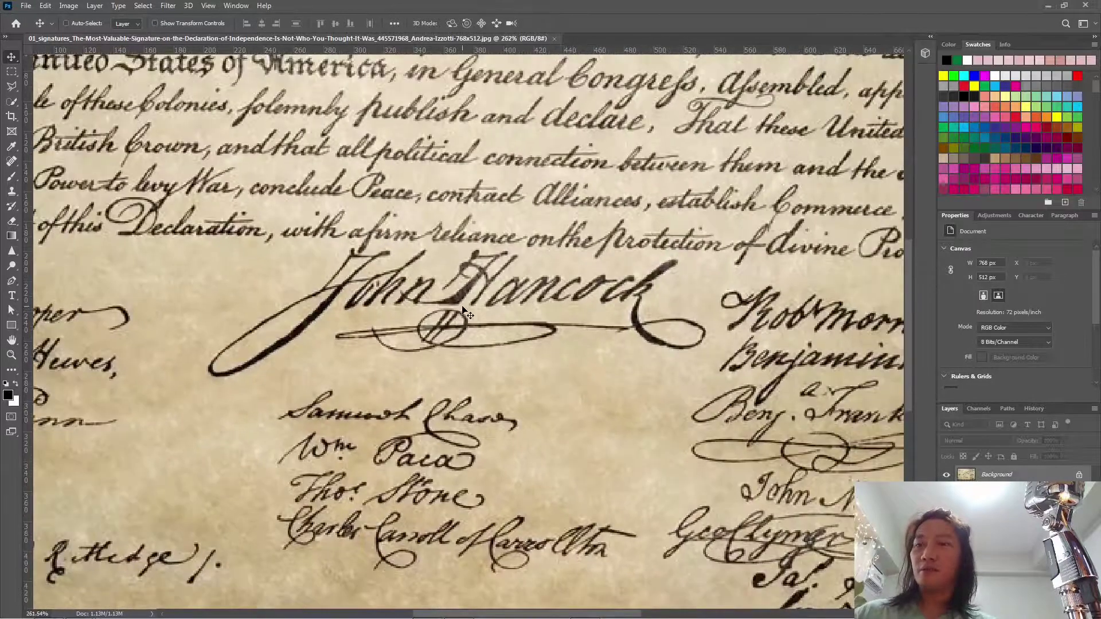
key("l")
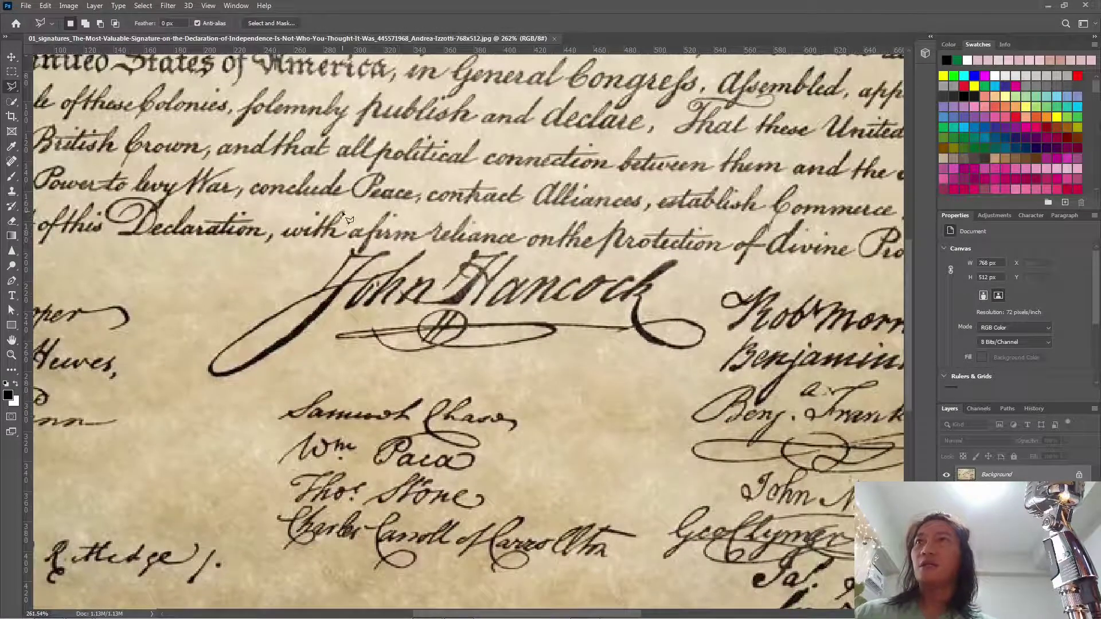
left_click(343, 212)
left_click(192, 286)
left_click(167, 368)
left_click(190, 419)
Close the outline around the signature and start a 364 × 140 Clipboard-sized new document.
left_click(270, 379)
left_click(336, 363)
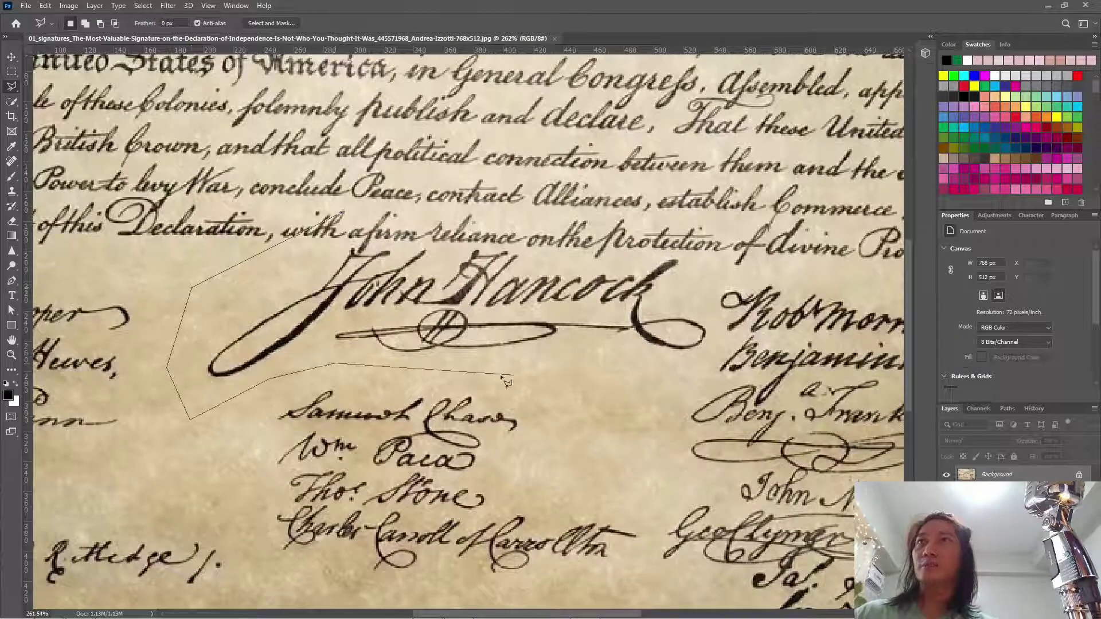
left_click(577, 377)
left_click(666, 370)
left_click(711, 355)
left_click(697, 255)
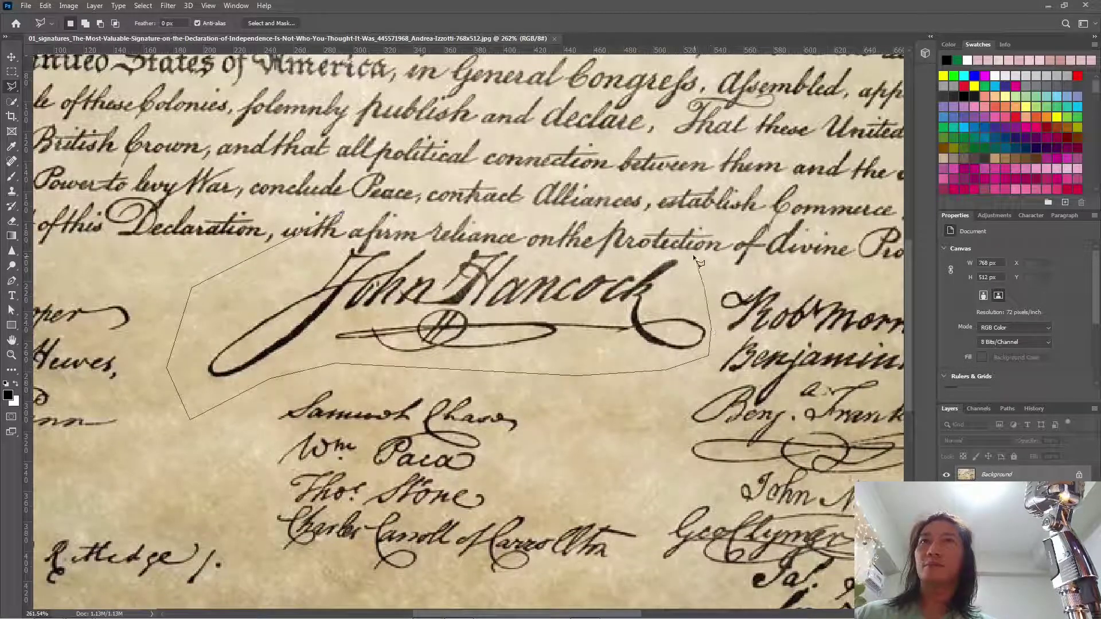
left_click(666, 236)
left_click(344, 214)
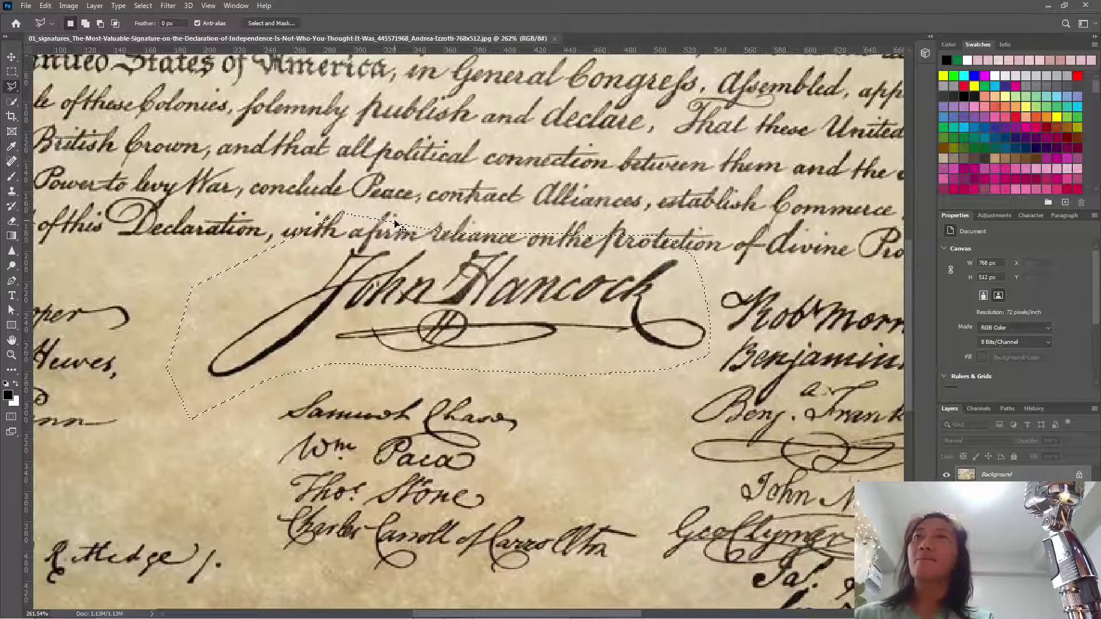
key("ctrl+n")
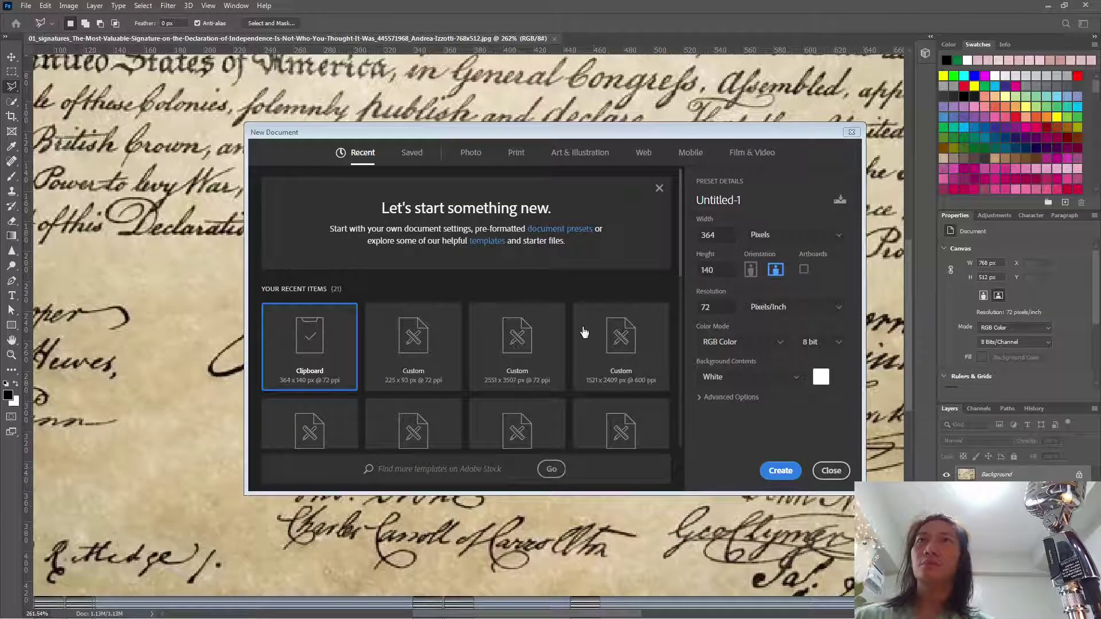
Create the 364 × 140 px Untitled-1 document and paste the signature in as Layer 1.
key("Return")
key("ctrl+v")
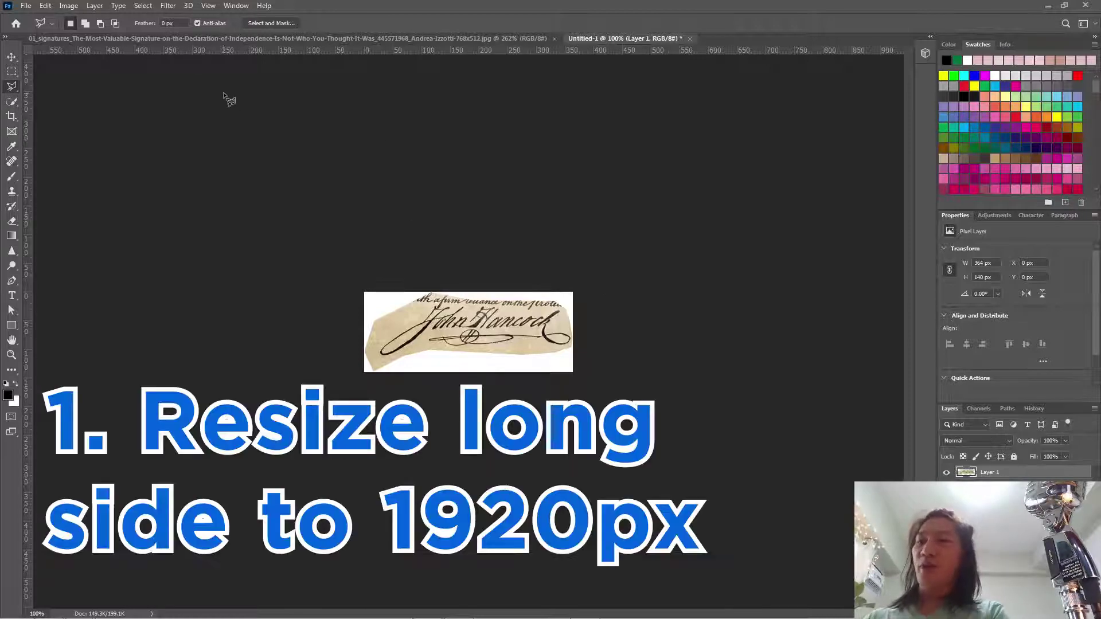
Resize the signature document to 1920 px wide (1920 × 738) with proportions linked.
key("ctrl+alt+i")
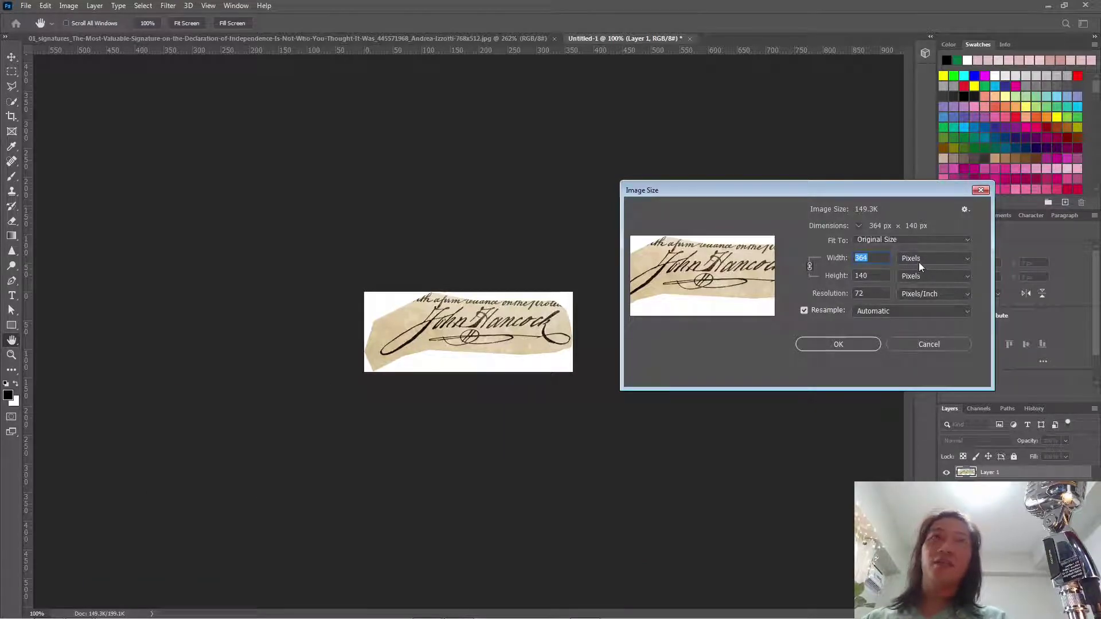
type("1920")
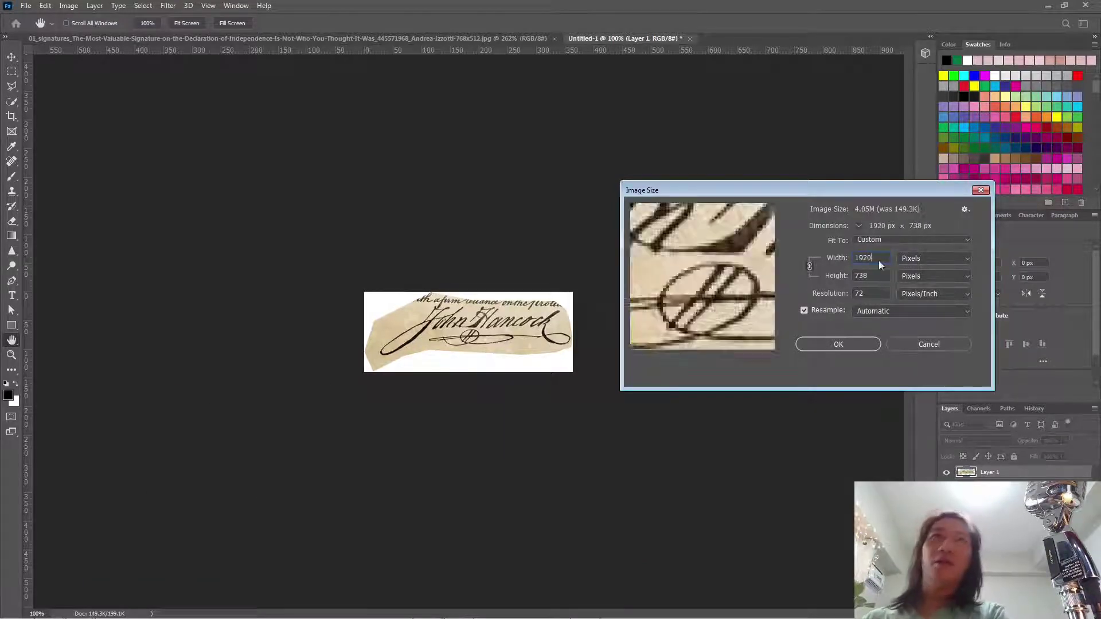
left_click(851, 346)
key("l")
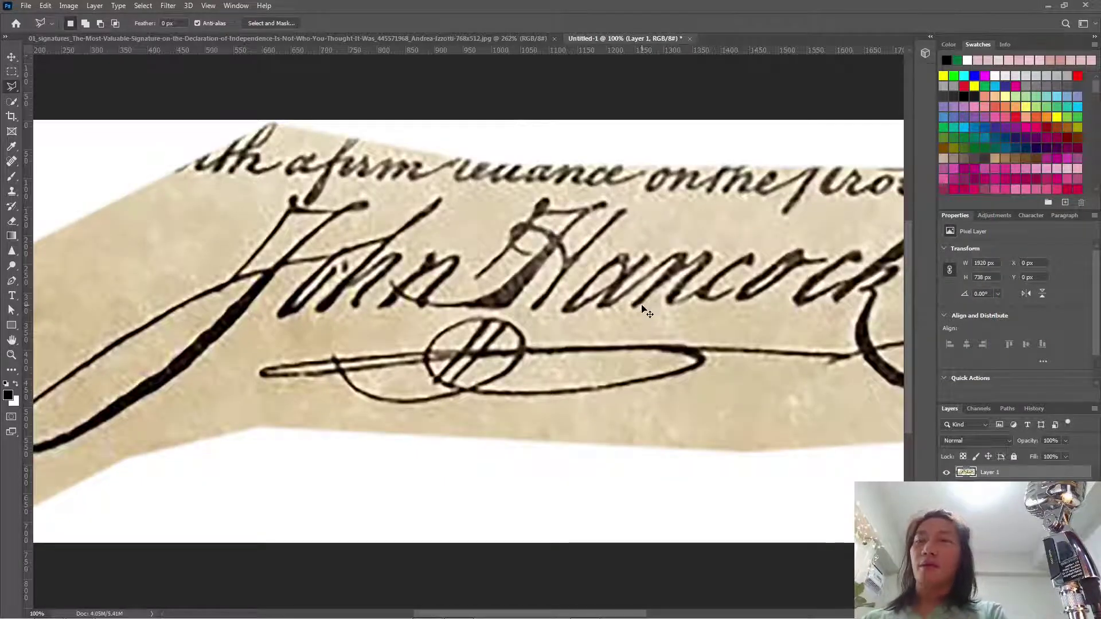
key("ctrl+minus")
key("ctrl+minus")
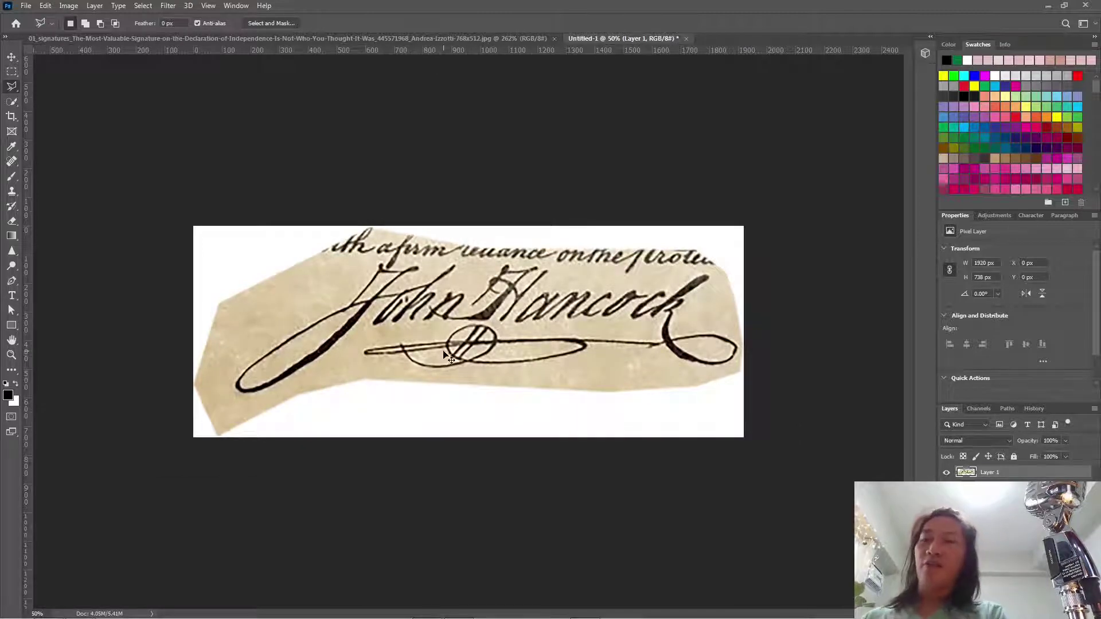
key("ctrl+plus")
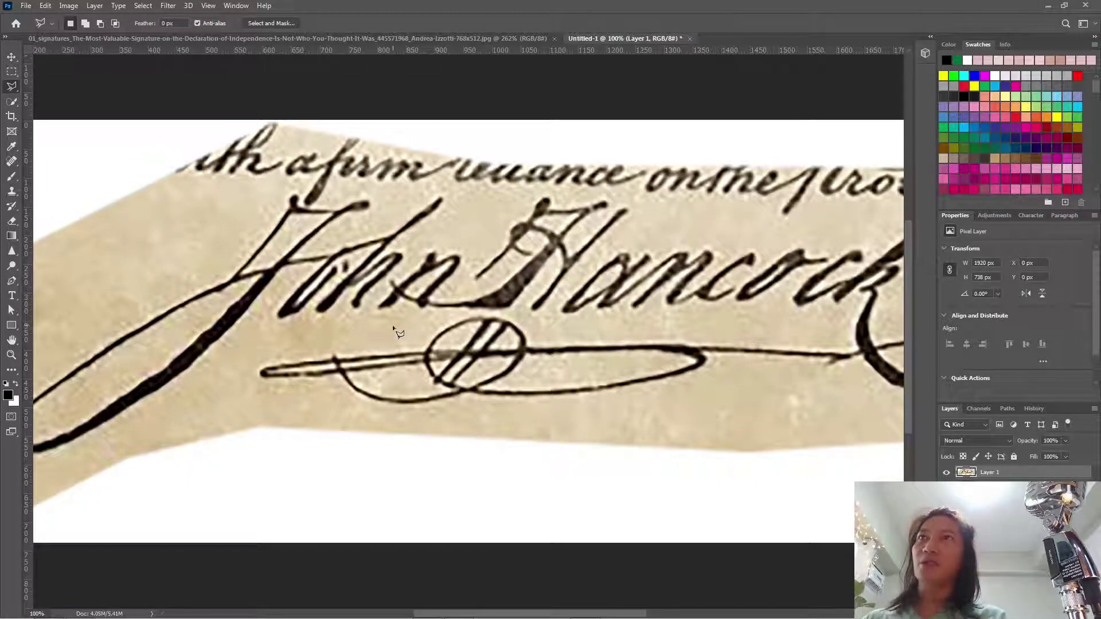
key("ctrl+minus")
key("ctrl+minus")
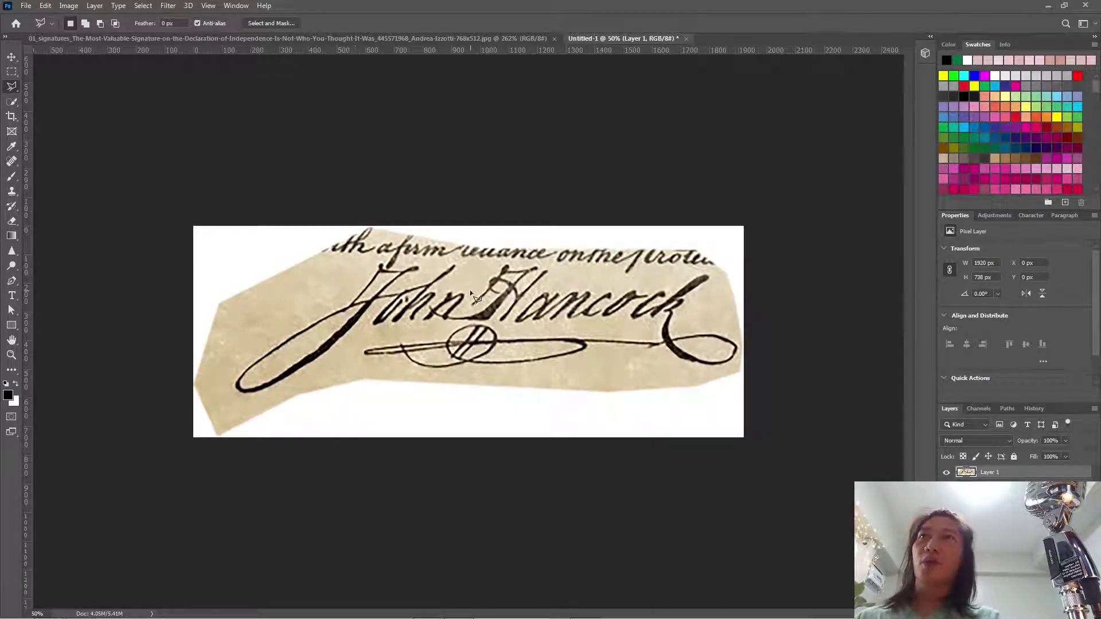
left_click(68, 6)
Apply a Threshold adjustment at about 156 to turn the signature pure black on white.
mouse_move(81, 39)
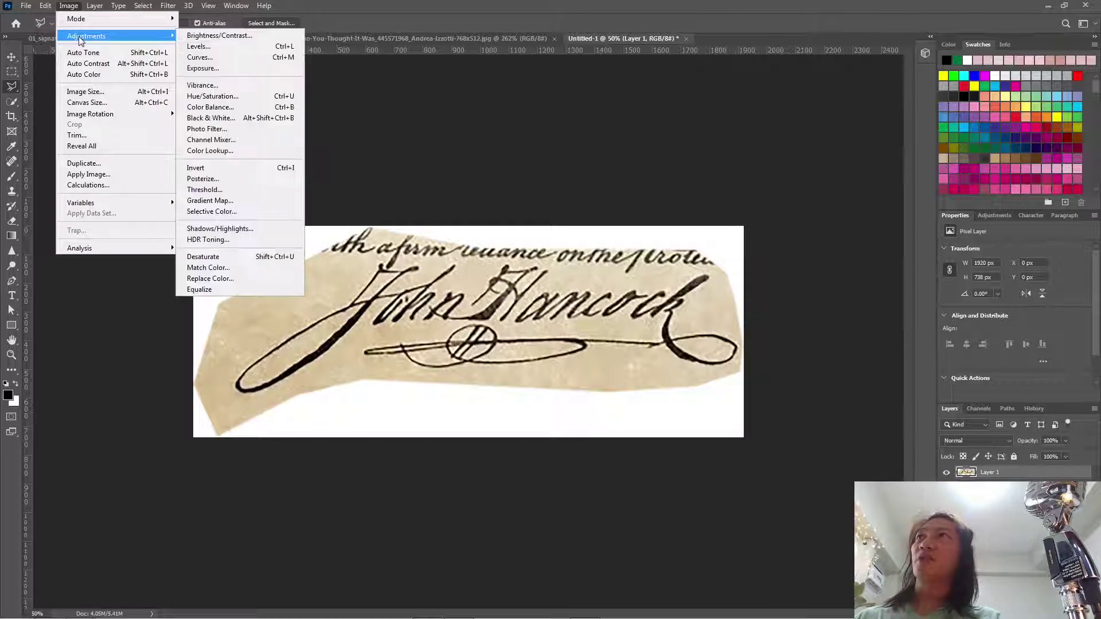
left_click(229, 194)
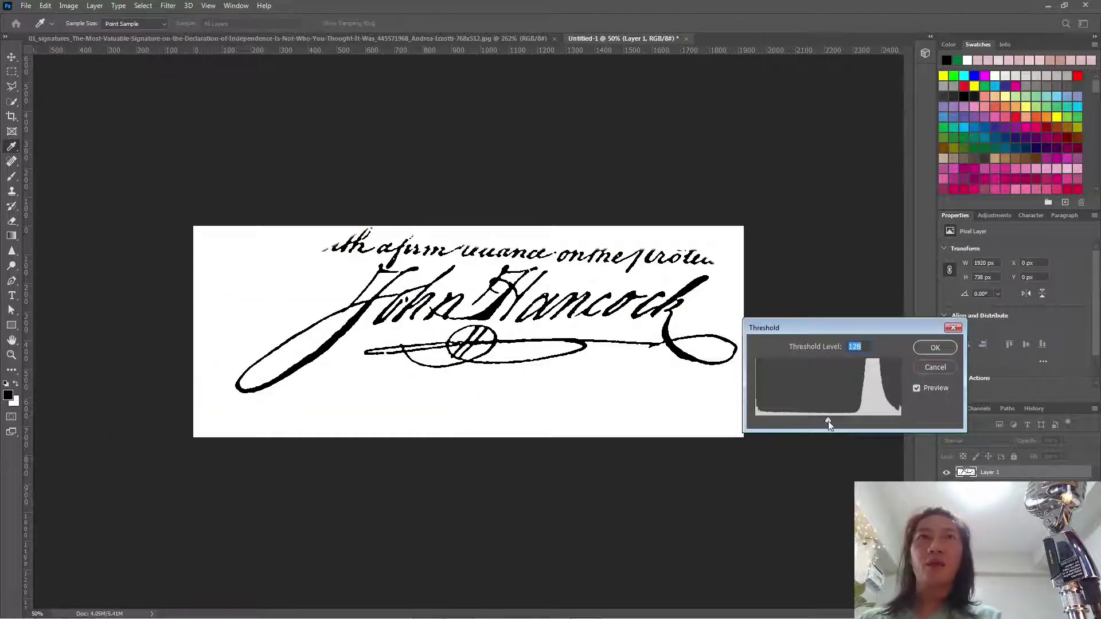
mouse_move(830, 421)
left_mouse_down()
mouse_move(848, 422)
mouse_move(800, 425)
mouse_move(834, 422)
left_mouse_up()
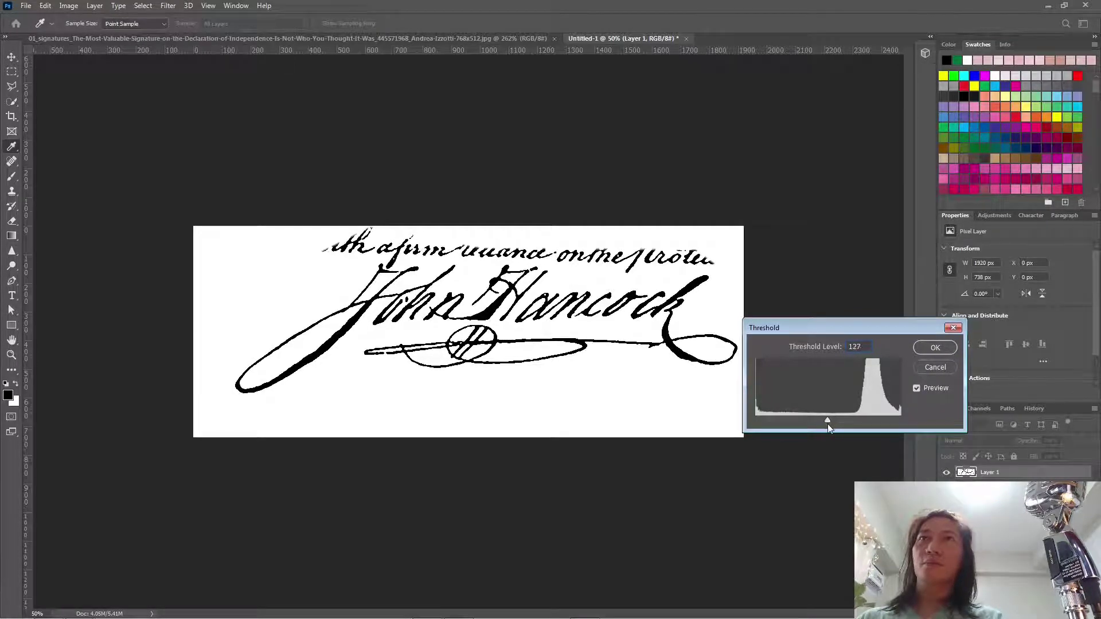
mouse_move(829, 424)
left_mouse_down()
mouse_move(879, 424)
mouse_move(852, 431)
left_mouse_up()
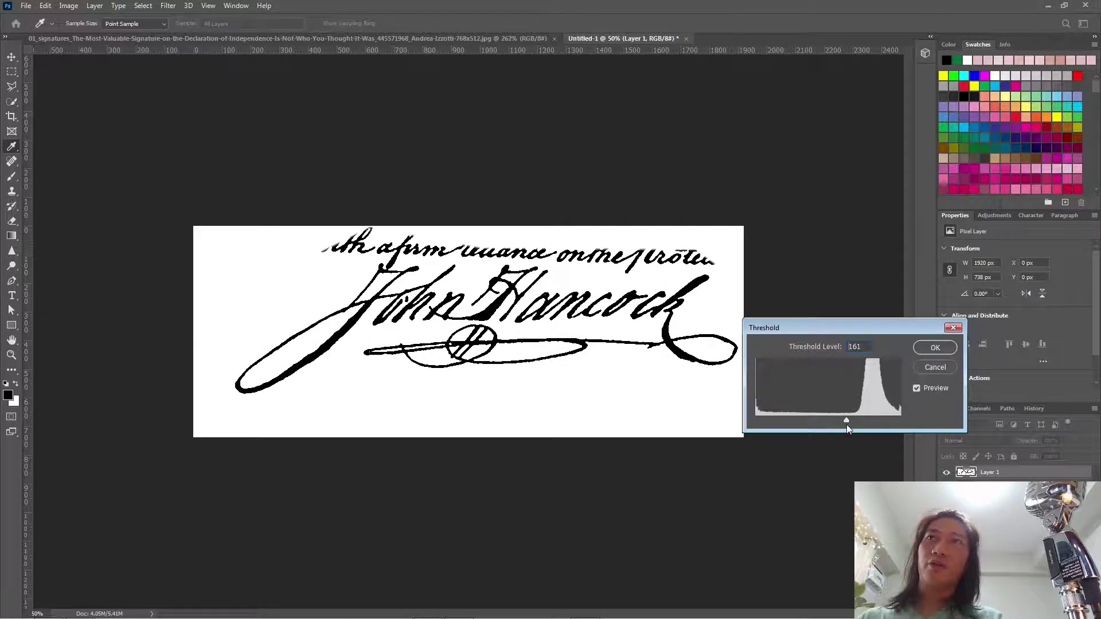
left_click_drag(846, 425, 845, 424)
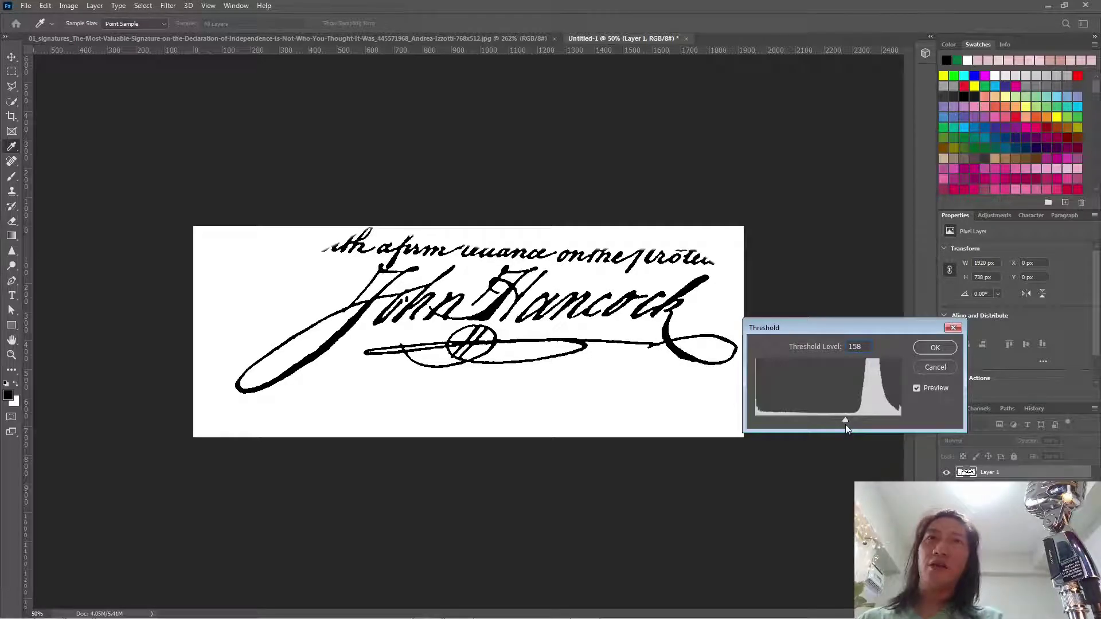
left_click_drag(847, 425, 844, 425)
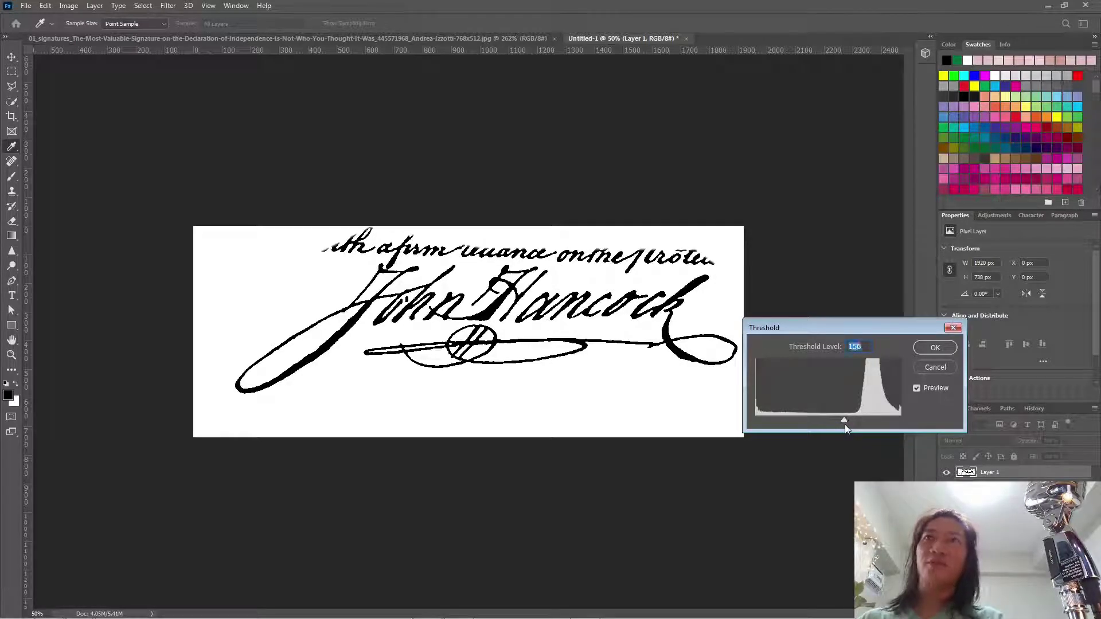
left_click(936, 349)
key("l")
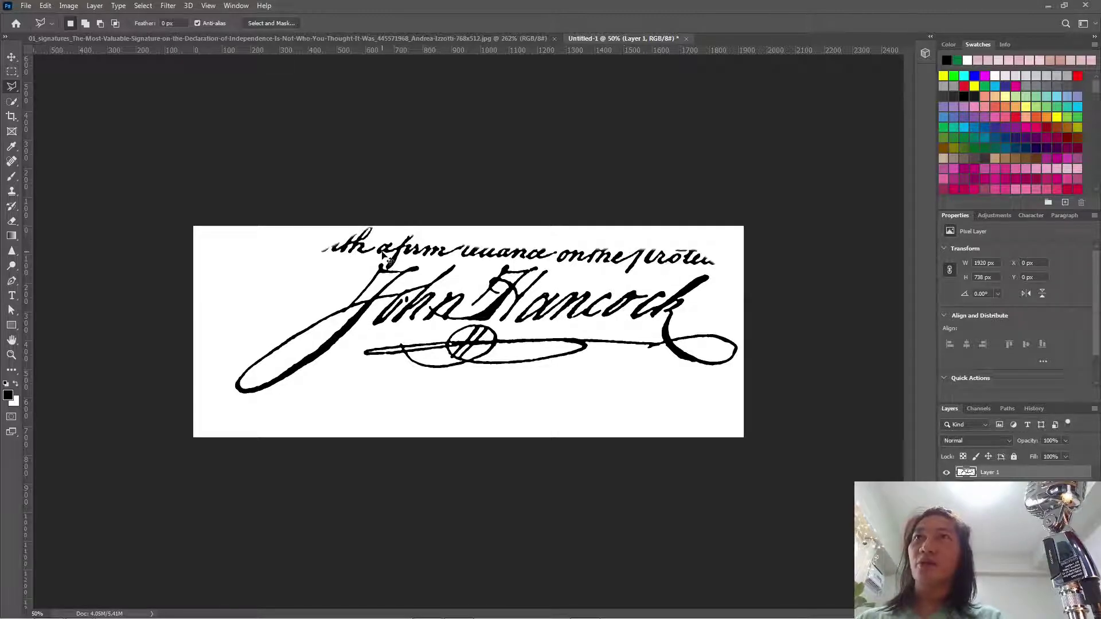
With a size 20 Pencil-mode eraser, erase the stray stroke below the a.
scroll(381, 260, "up", 6)
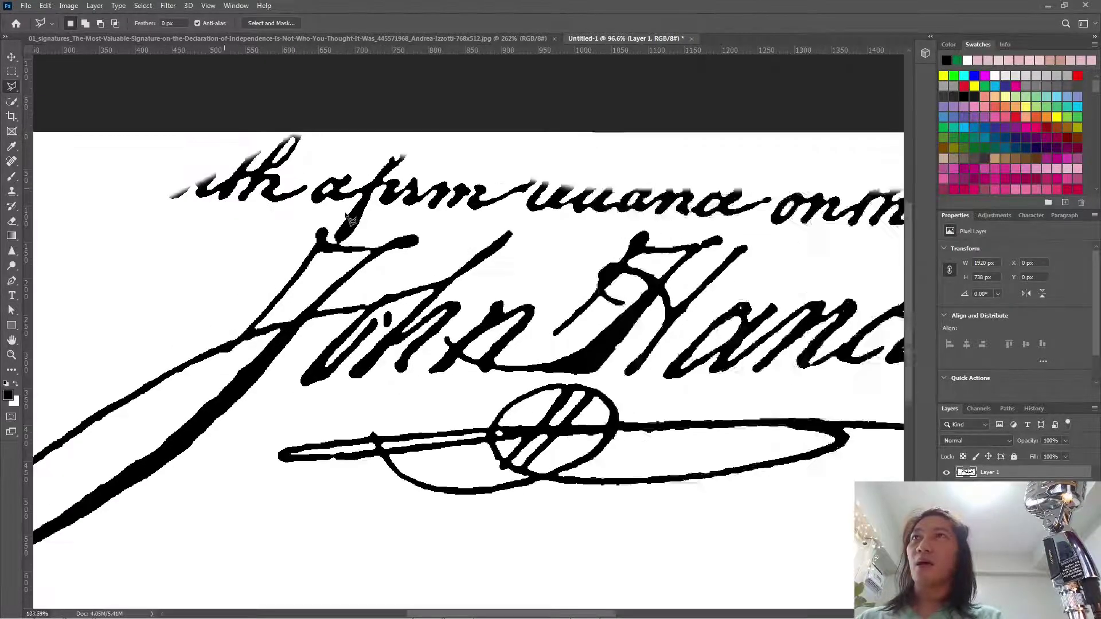
scroll(347, 218, "up", 2)
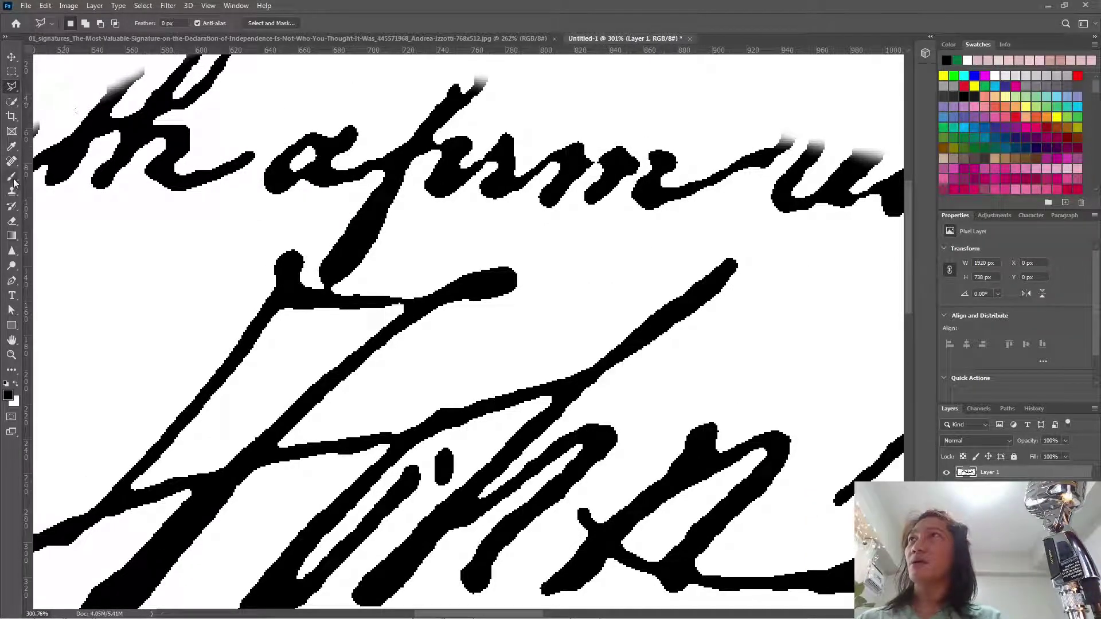
key("e")
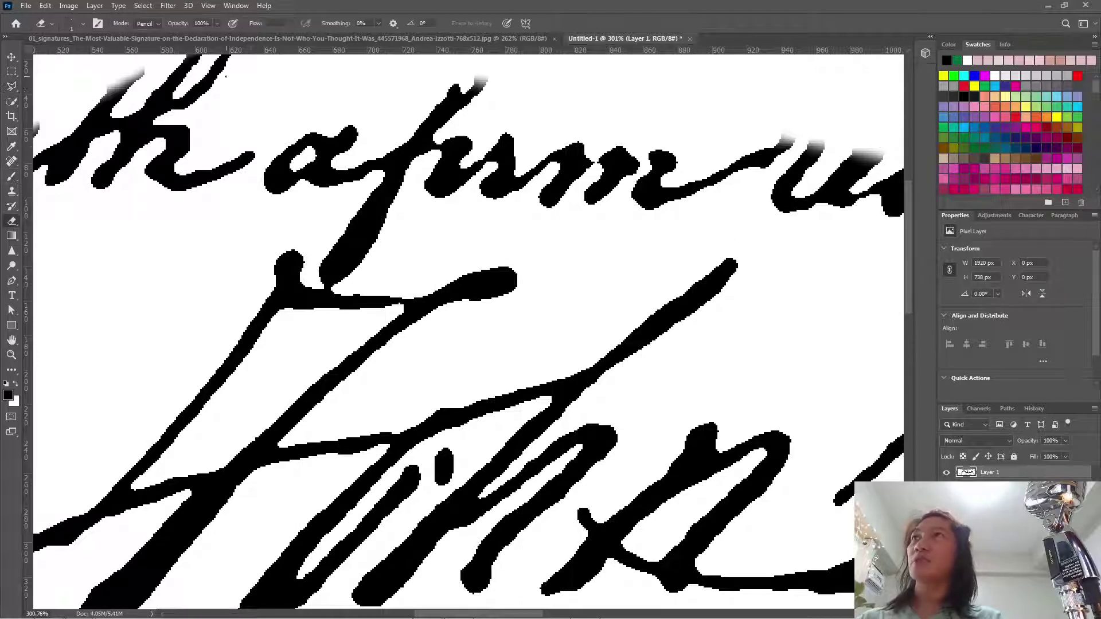
left_click(148, 23)
left_click(151, 44)
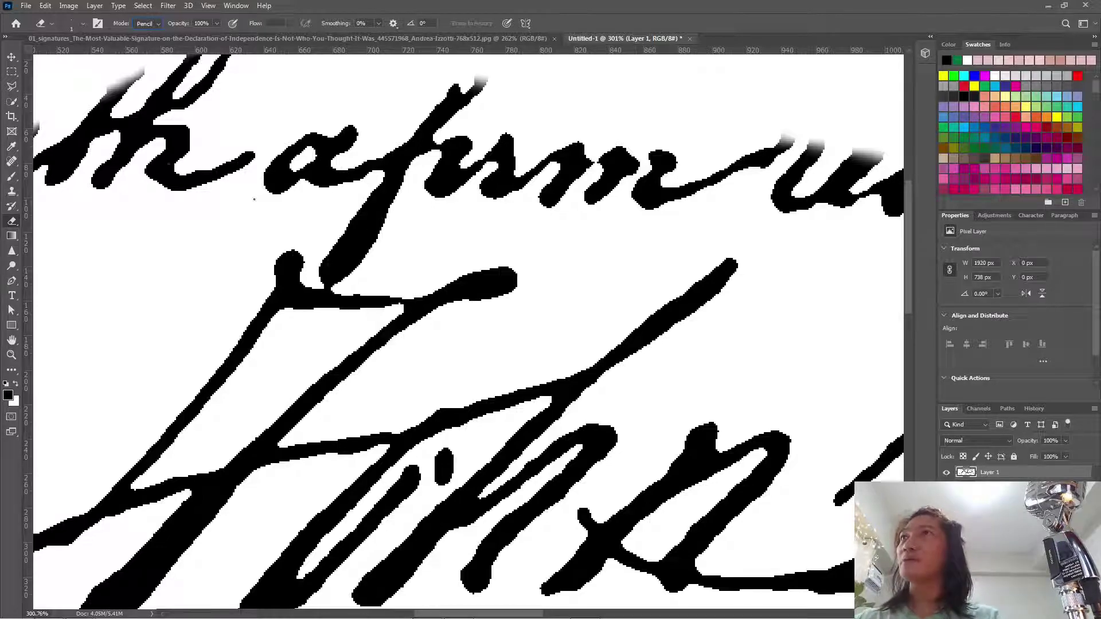
key("bracketright")
key("bracketright")
key("bracketright")
key("bracketright")
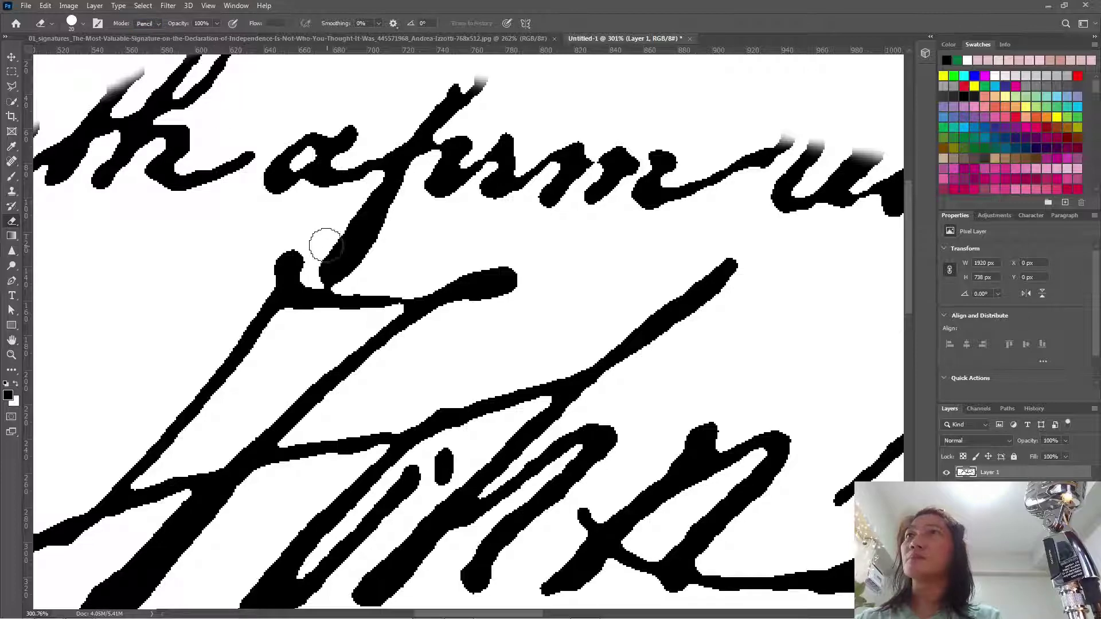
left_click_drag(339, 238, 322, 261)
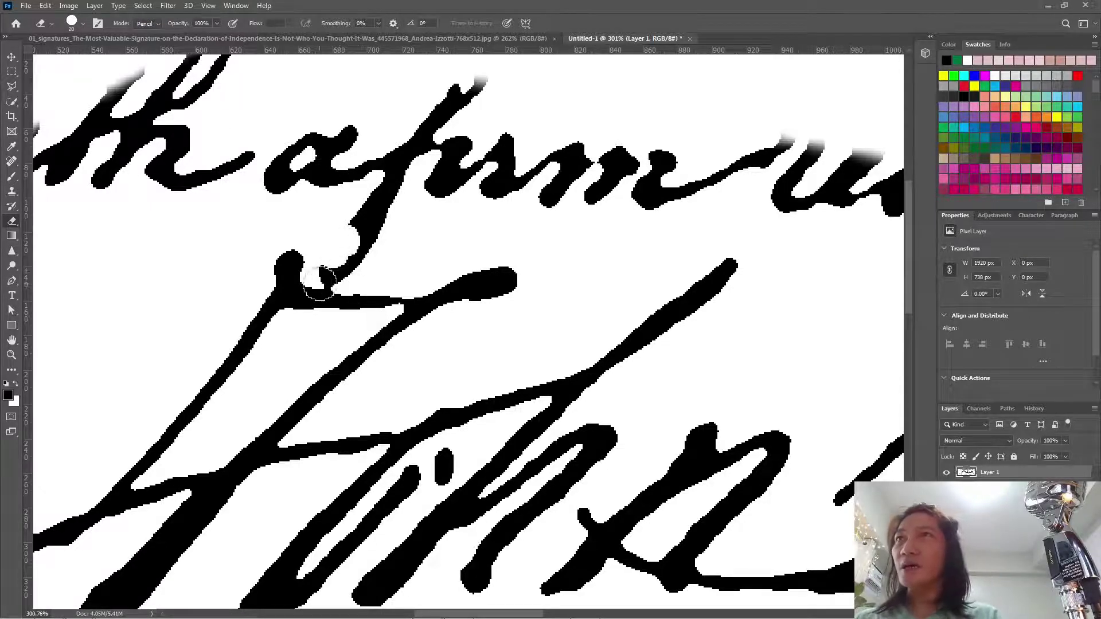
Shrink the eraser to size 9 and erase the leftover black blob at the junction.
scroll(333, 279, "up", 2)
scroll(321, 287, "up", 4)
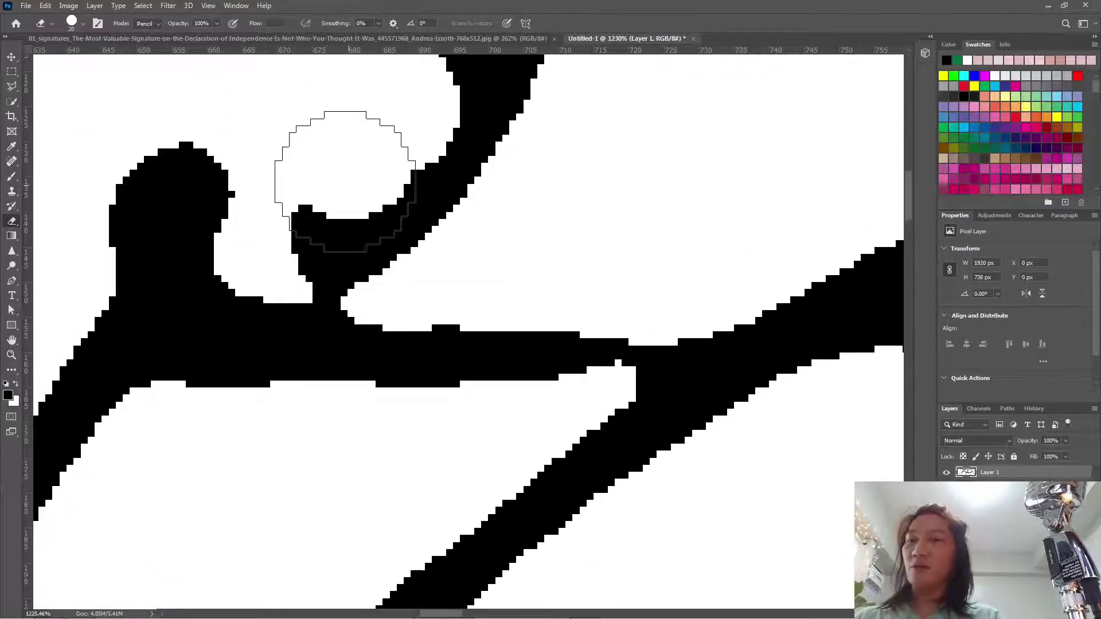
key("bracketleft")
key("bracketleft")
mouse_move(320, 191)
left_mouse_down()
mouse_move(310, 260)
mouse_move(348, 275)
mouse_move(351, 214)
mouse_move(433, 229)
mouse_move(428, 187)
left_mouse_up()
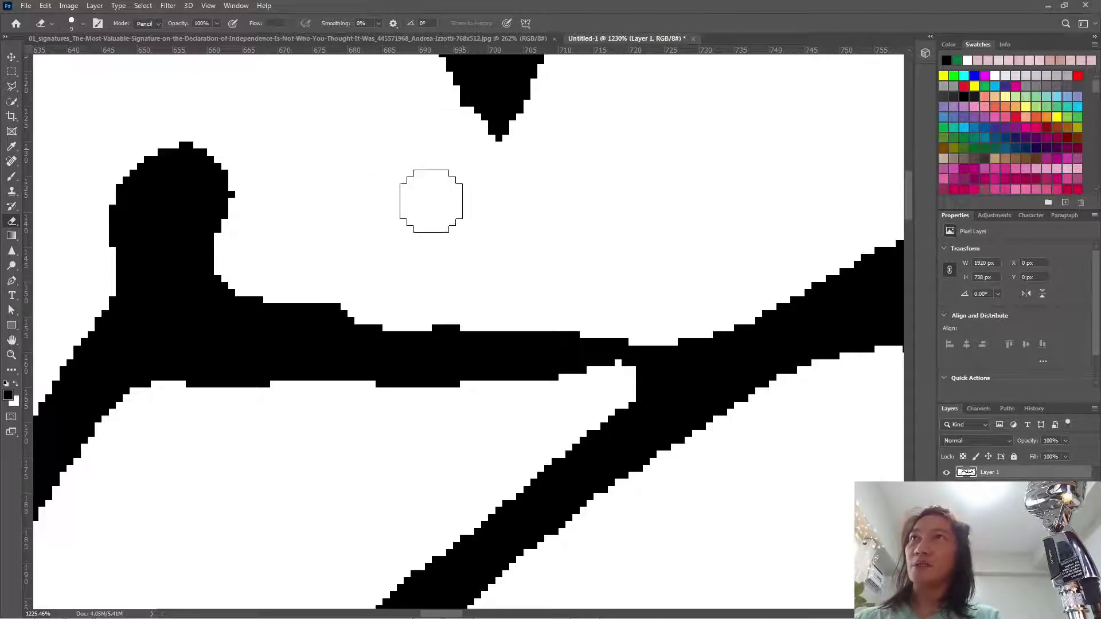
scroll(459, 224, "down", 8)
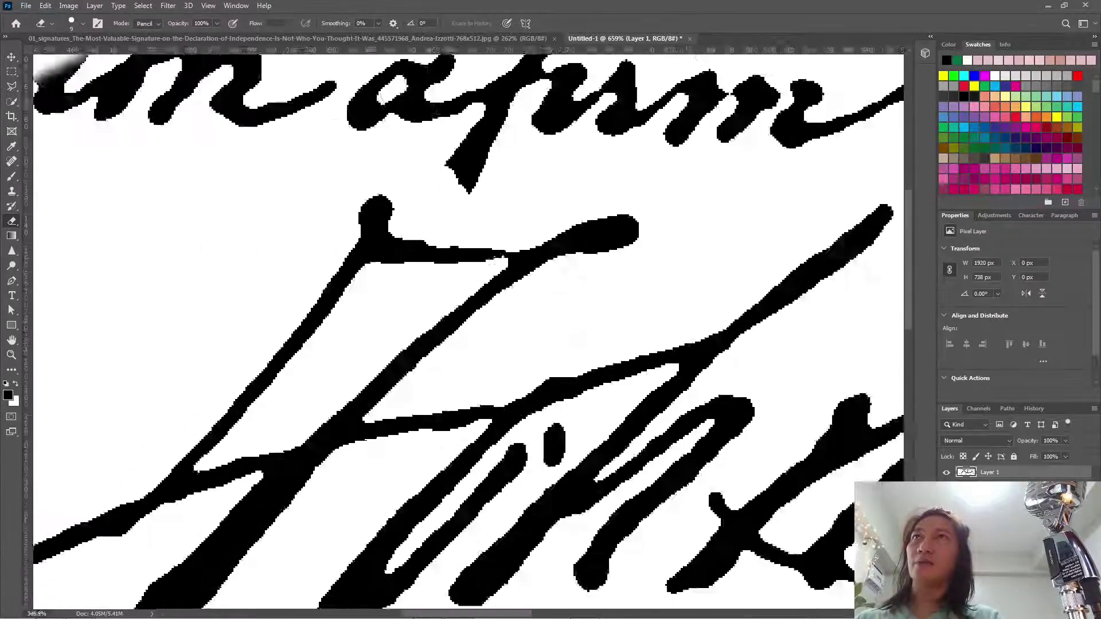
scroll(296, 73, "up", 8)
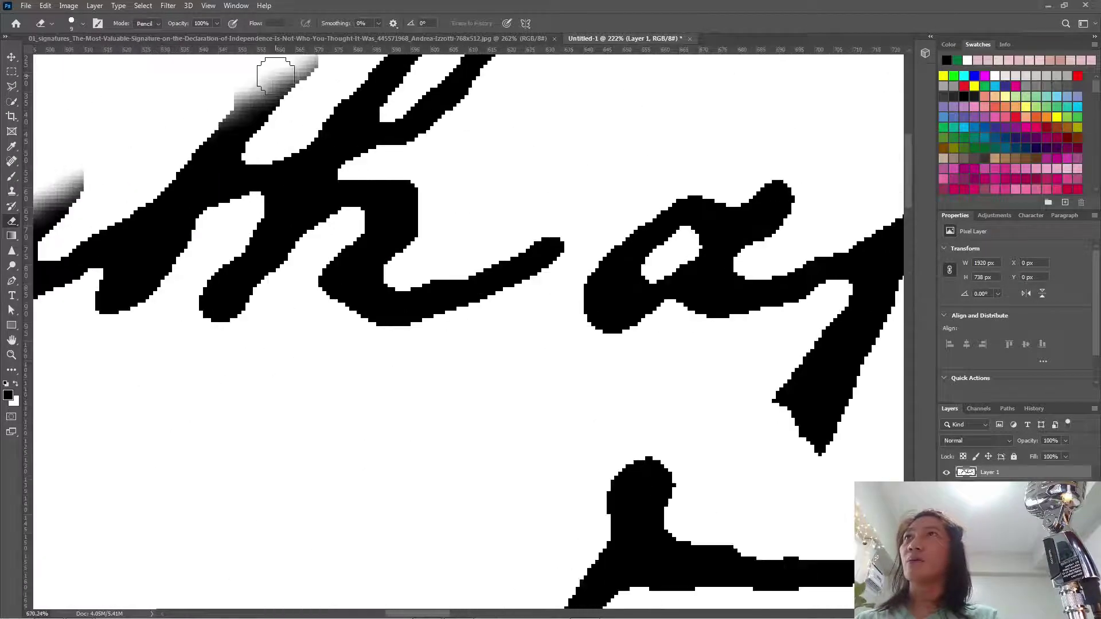
scroll(358, 189, "down", 8)
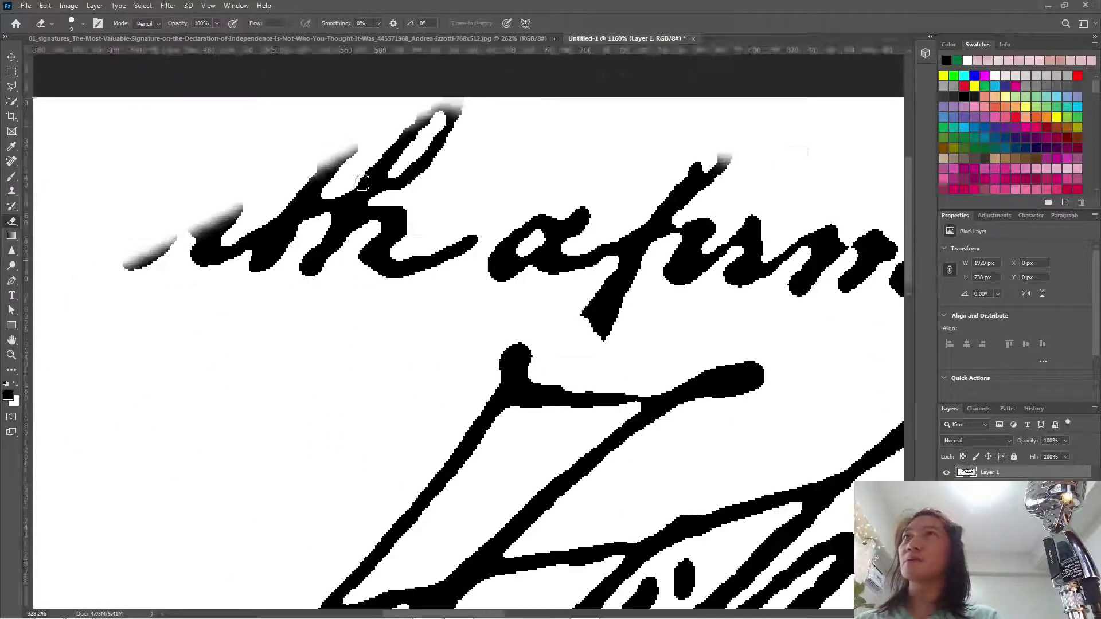
scroll(362, 182, "down", 3)
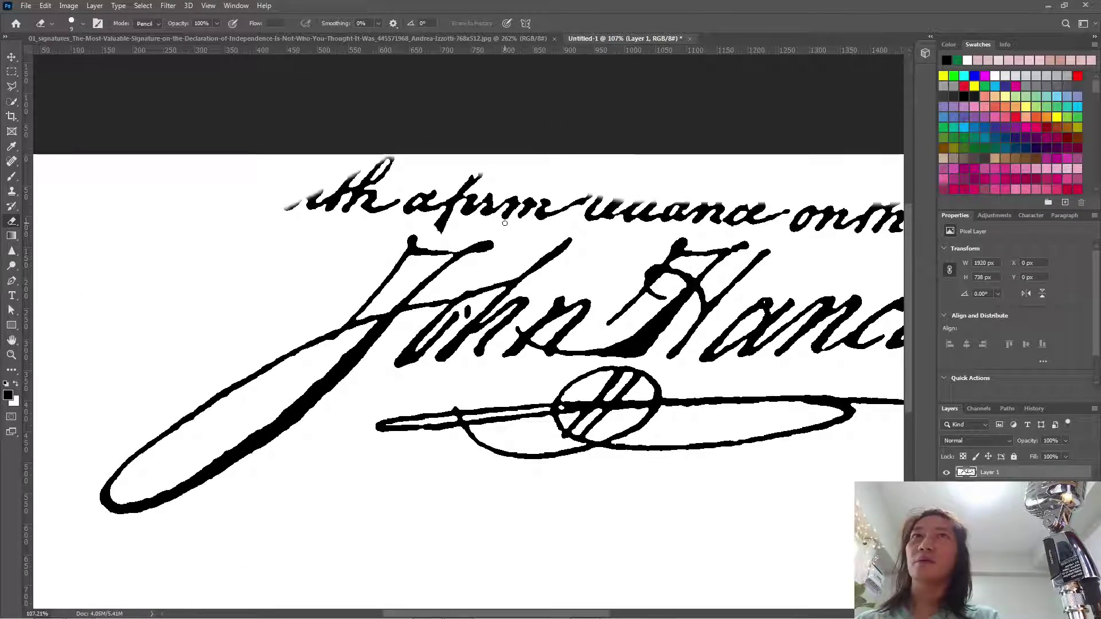
left_click_drag(505, 223, 328, 298)
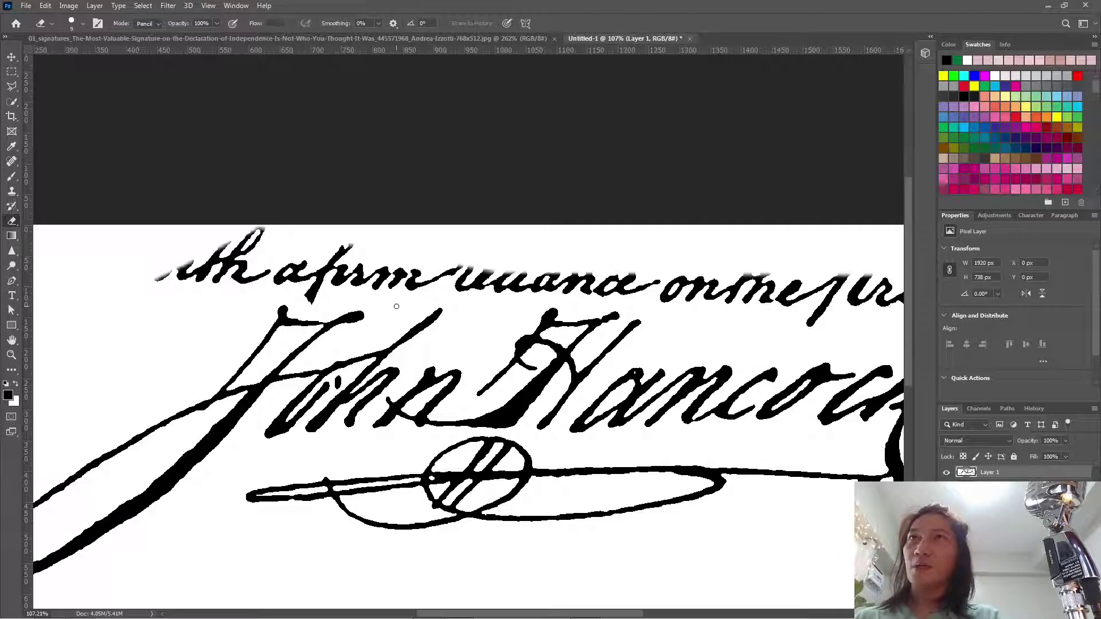
scroll(254, 320, "down", 2)
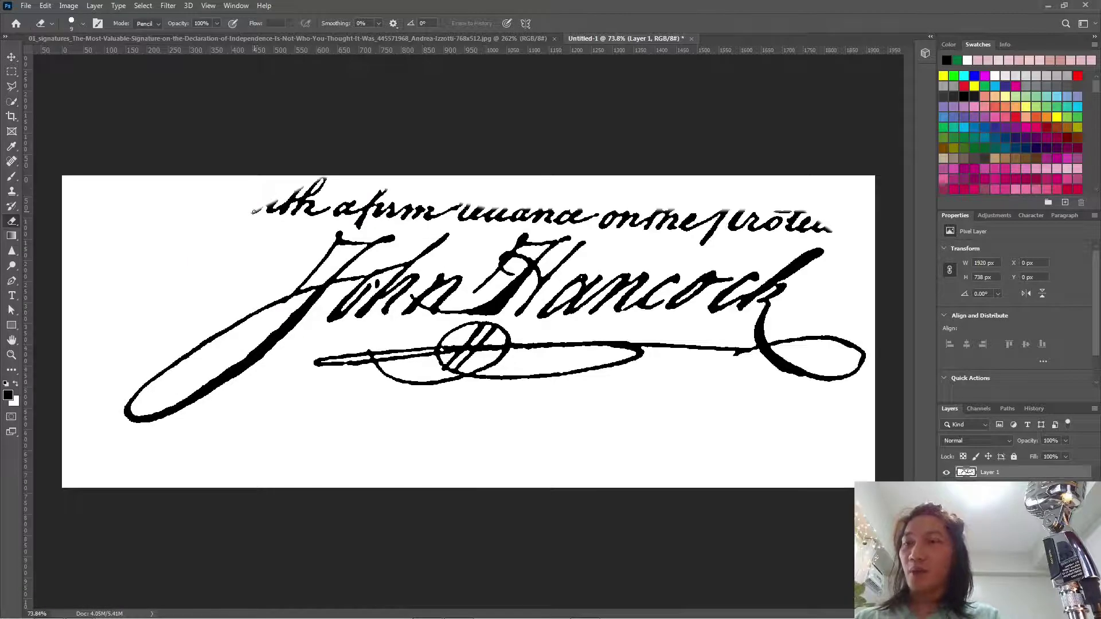
Begin a Polygonal Lasso outline along the underside of the top handwriting line.
key("l")
left_click(55, 209)
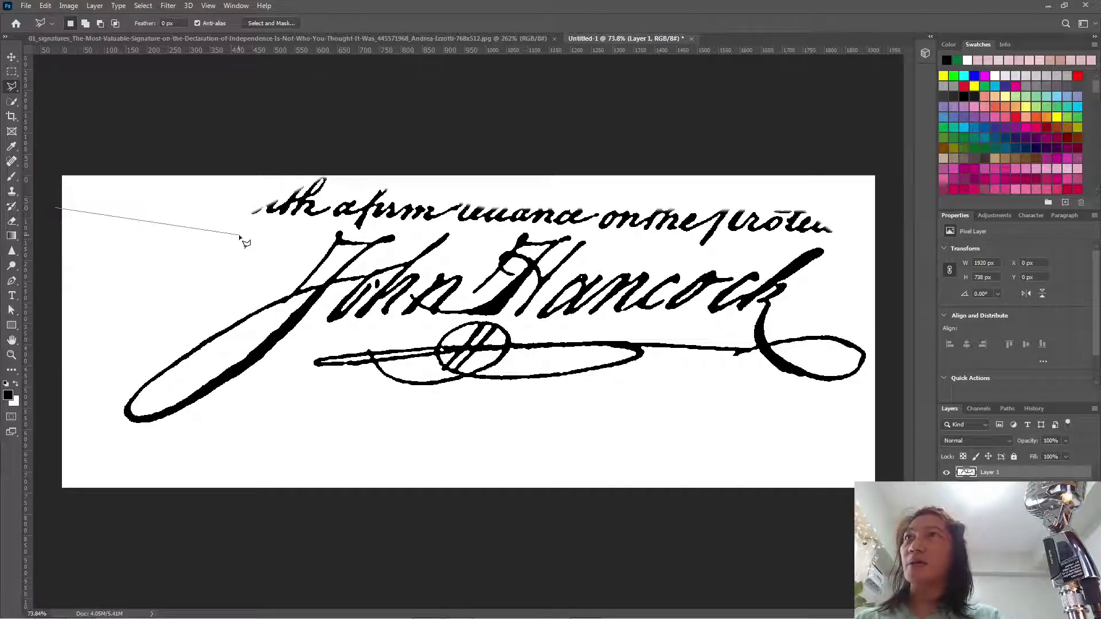
left_click(239, 234)
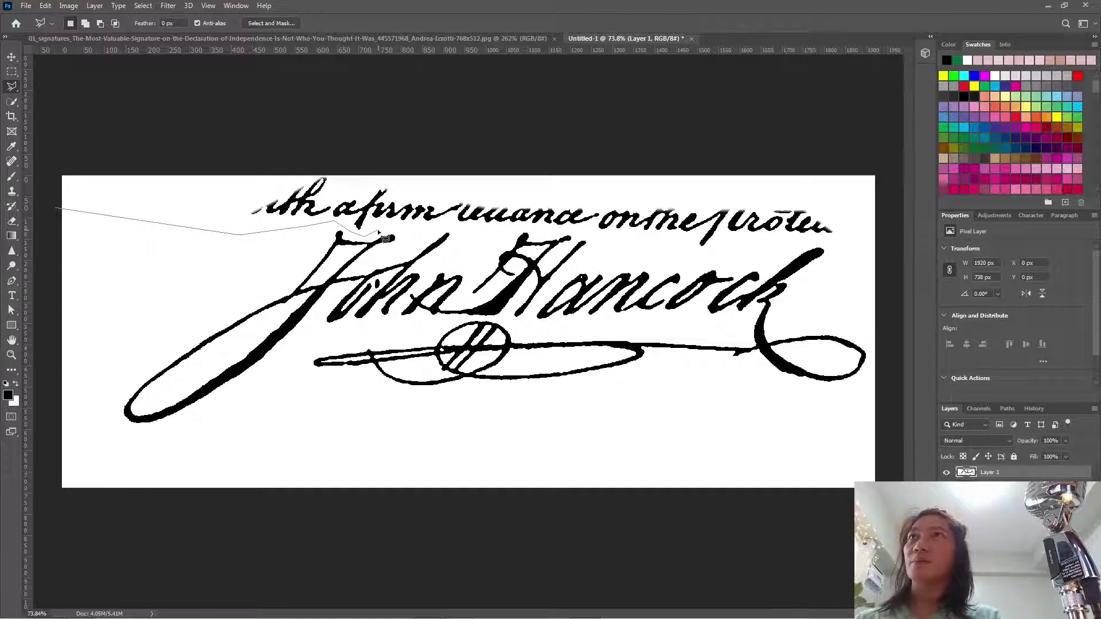
left_click(532, 228)
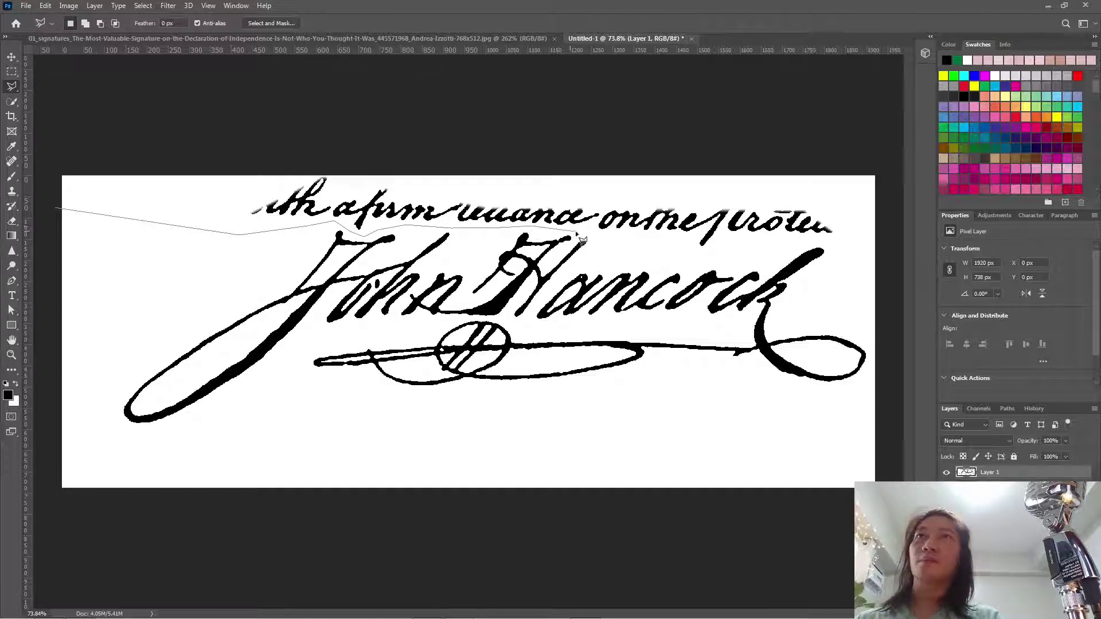
left_click(697, 253)
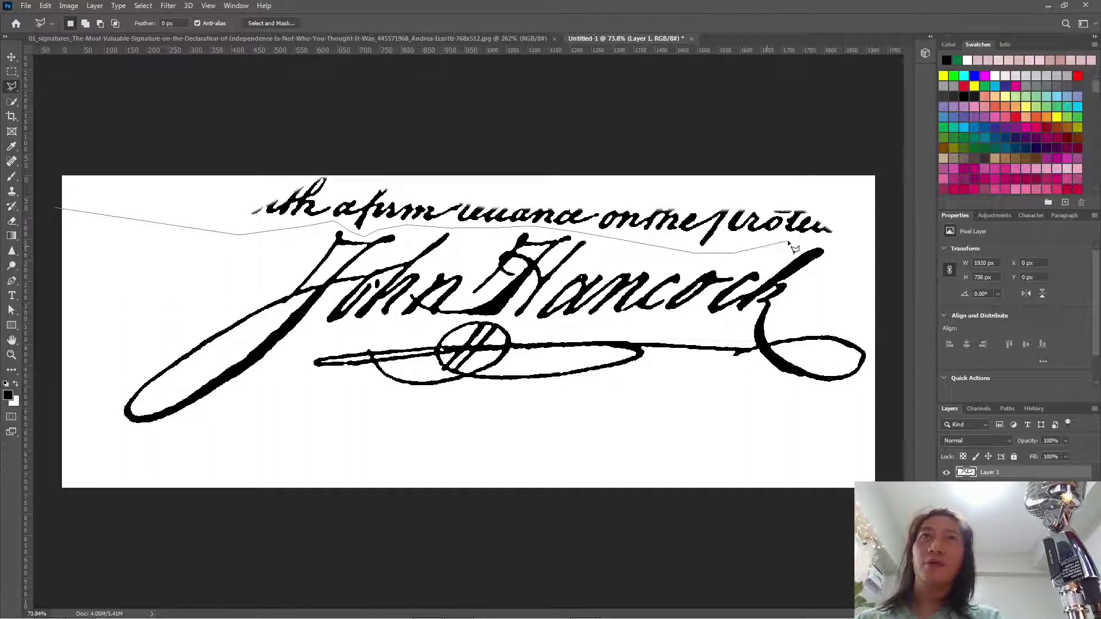
left_click(870, 239)
Close the outline above the canvas, delete the handwriting line and deselect.
left_click(876, 118)
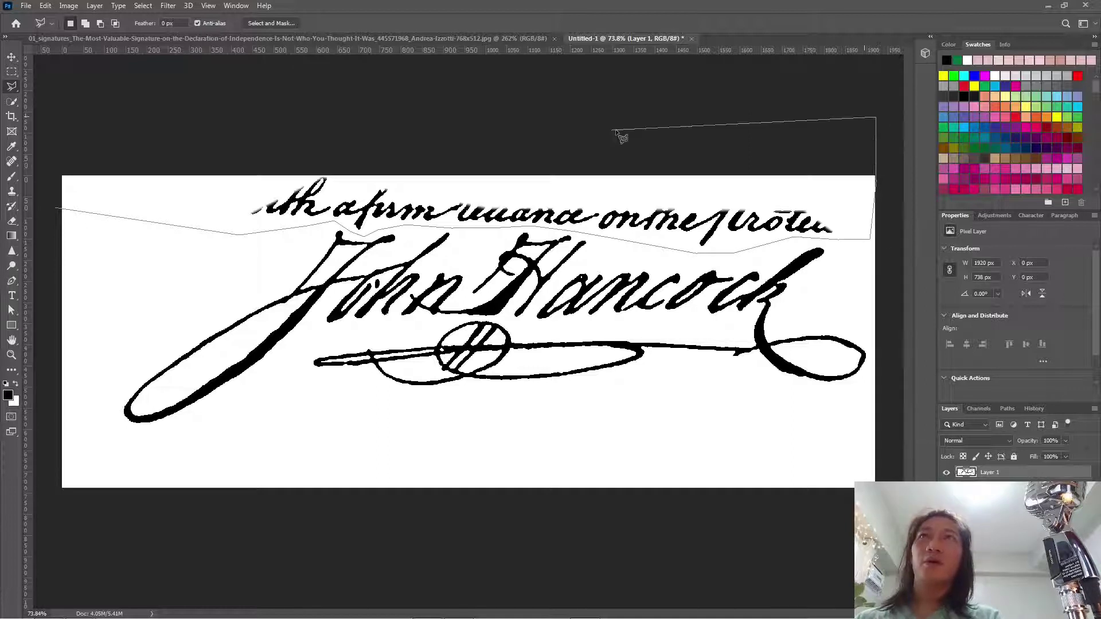
left_click(614, 134)
left_click(241, 128)
left_click(60, 167)
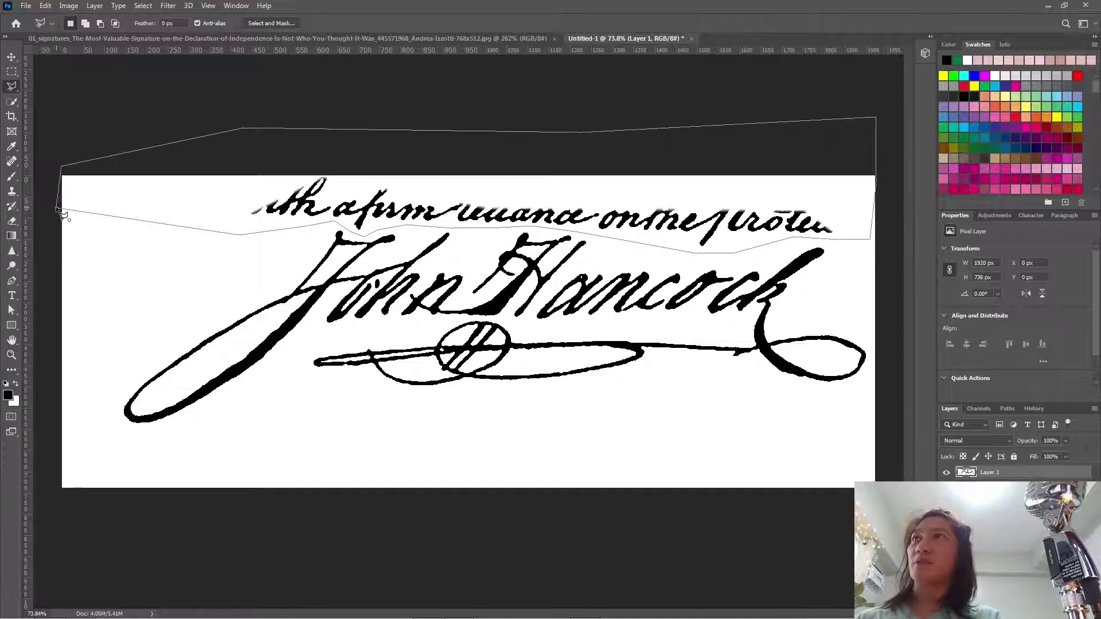
left_click(62, 214)
key("Delete")
key("ctrl+d")
key("v")
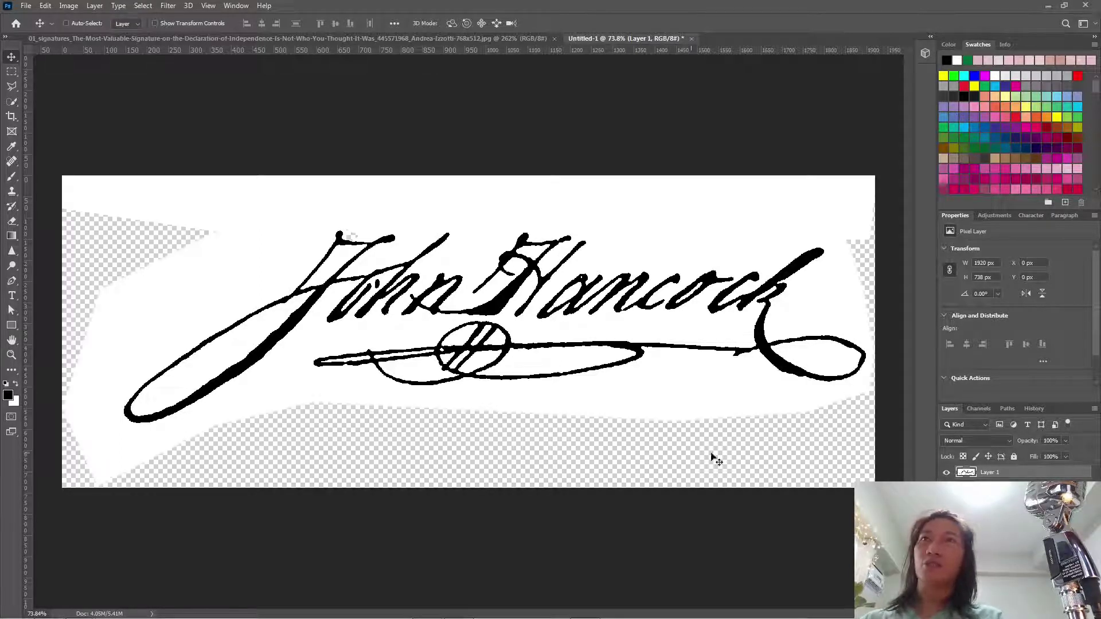
Undo back to the white Background layer and select the entire canvas.
key("ctrl+z")
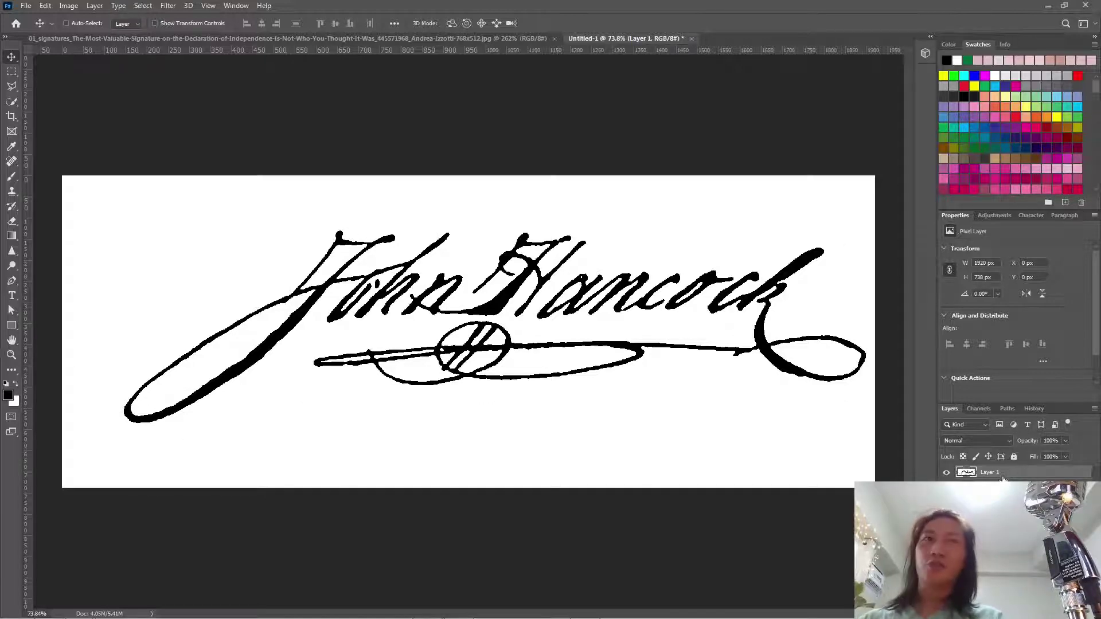
key("ctrl+z")
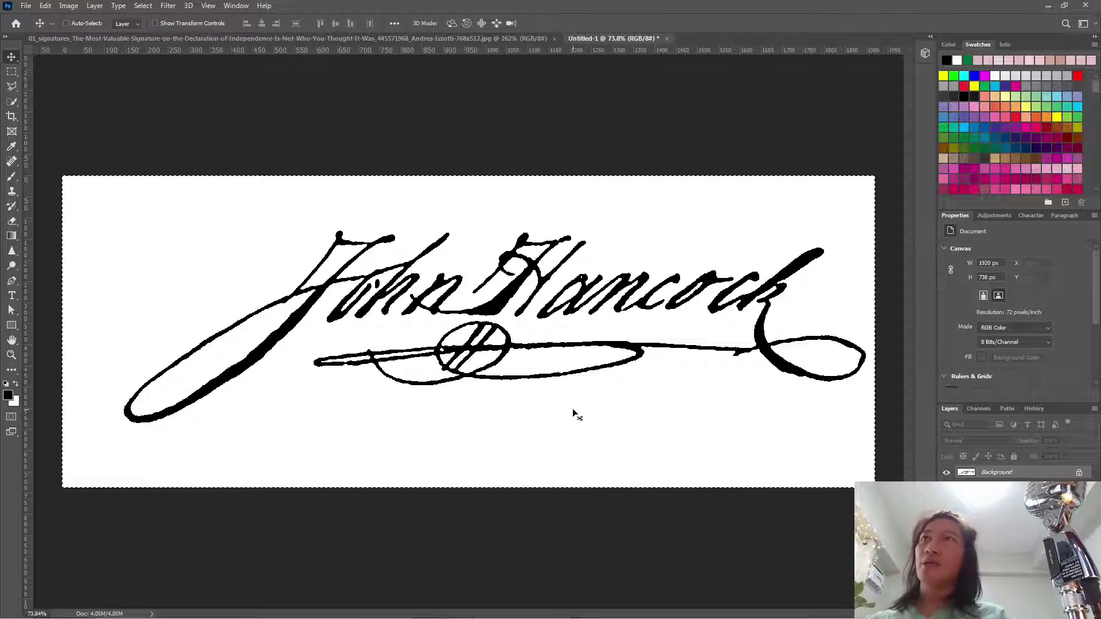
key("ctrl+a")
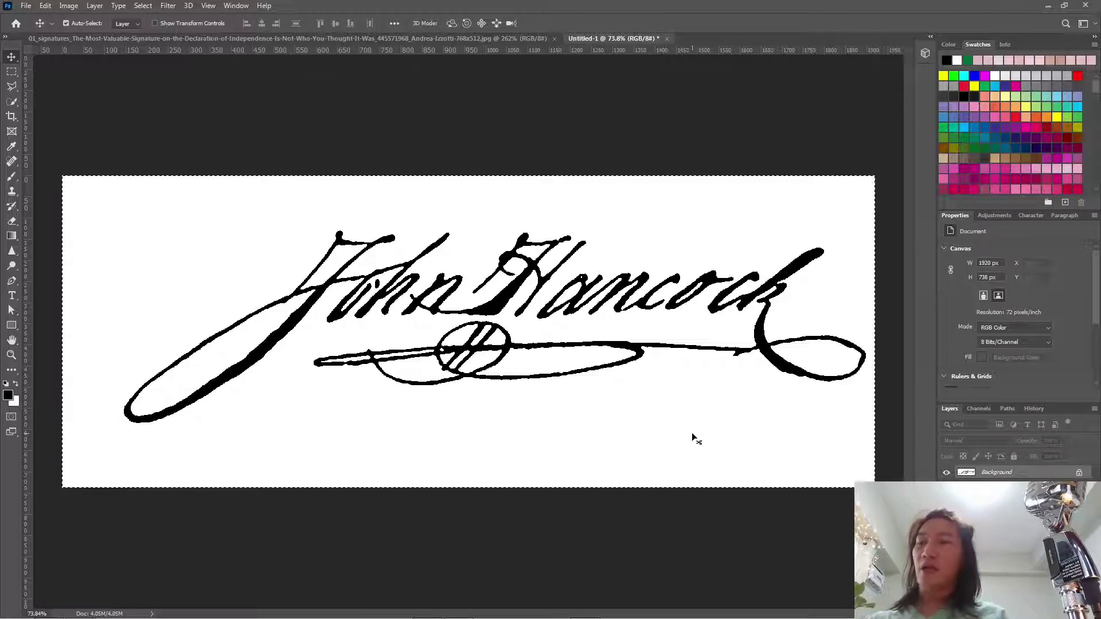
left_click(981, 409)
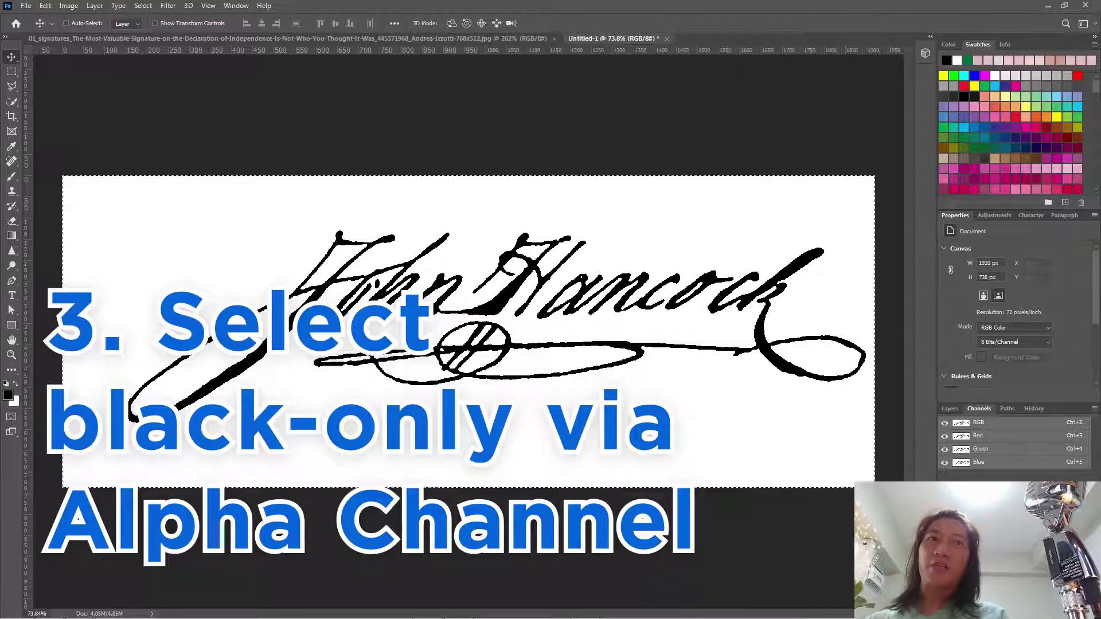
Paste the signature into a new Alpha 1 channel and load that channel as a selection.
left_click(1065, 608)
key("ctrl+v")
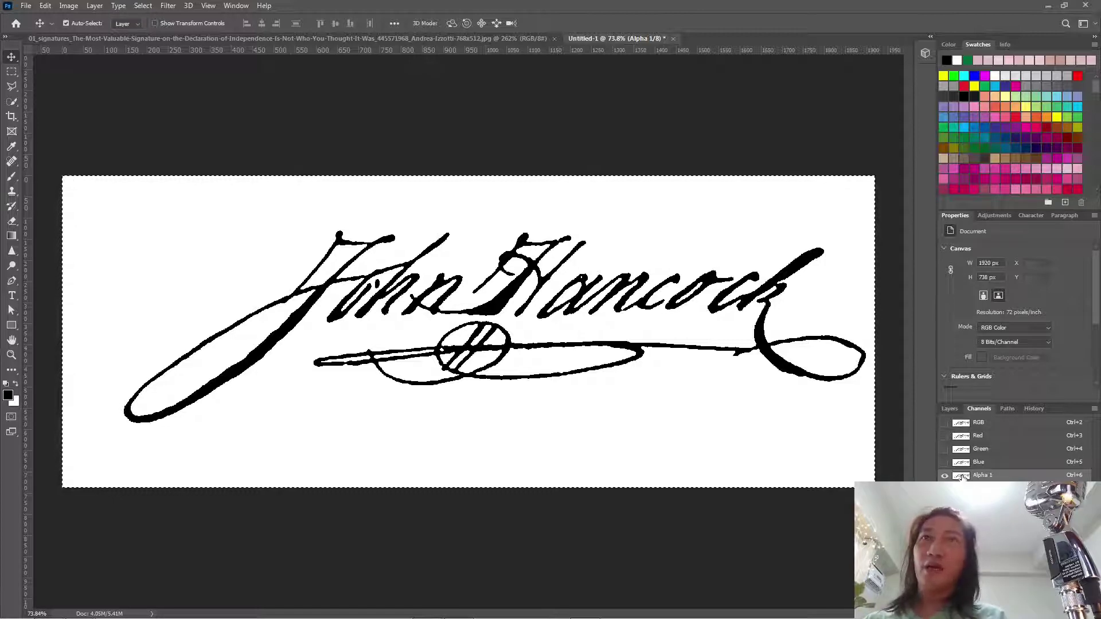
left_click(962, 477, "ctrl")
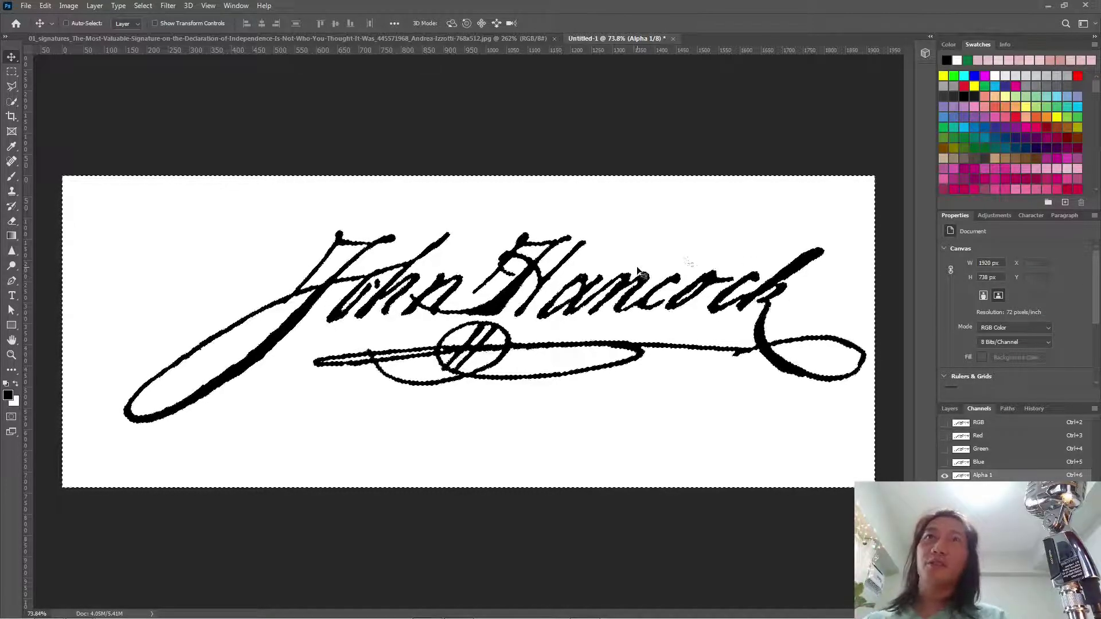
Invert the selection to the signature strokes, copy them onto a new Layer 1, then deselect.
left_click(952, 409)
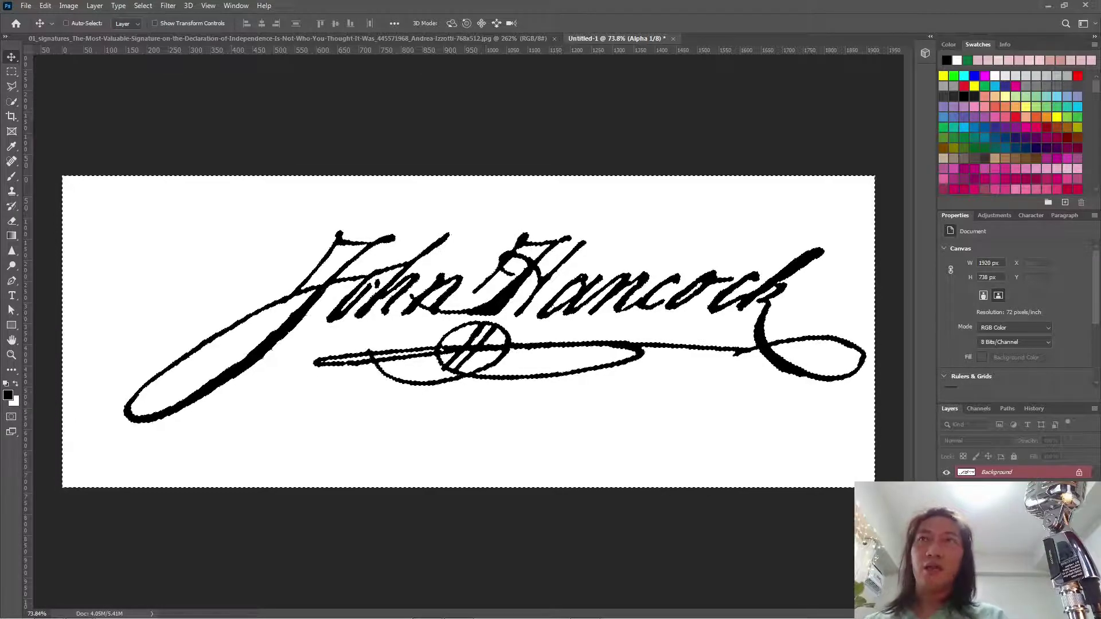
key("ctrl")
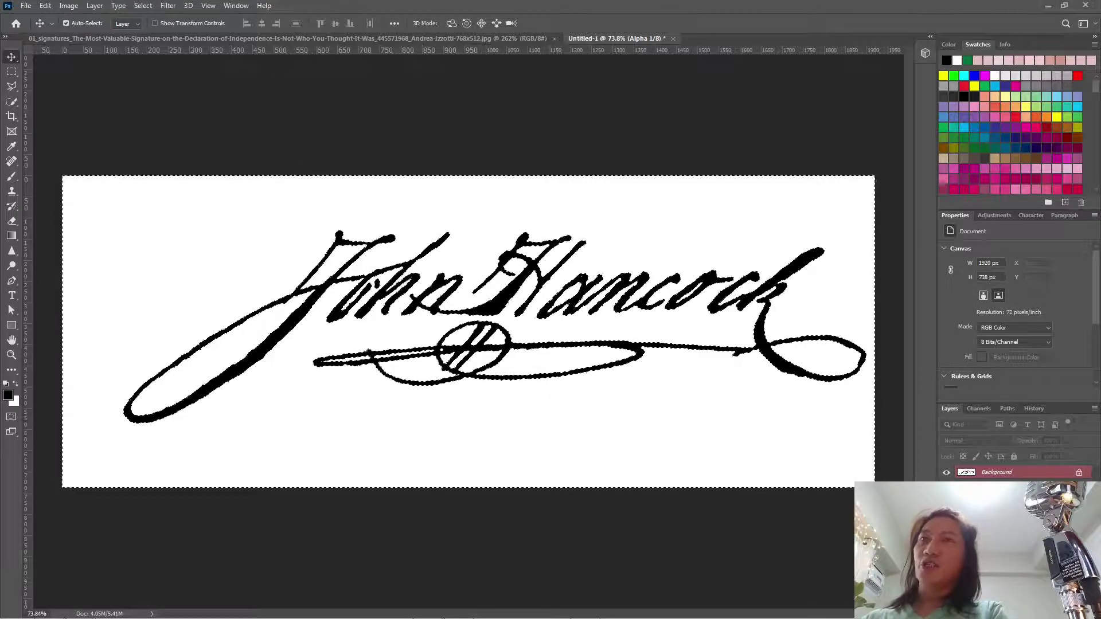
key("ctrl+d")
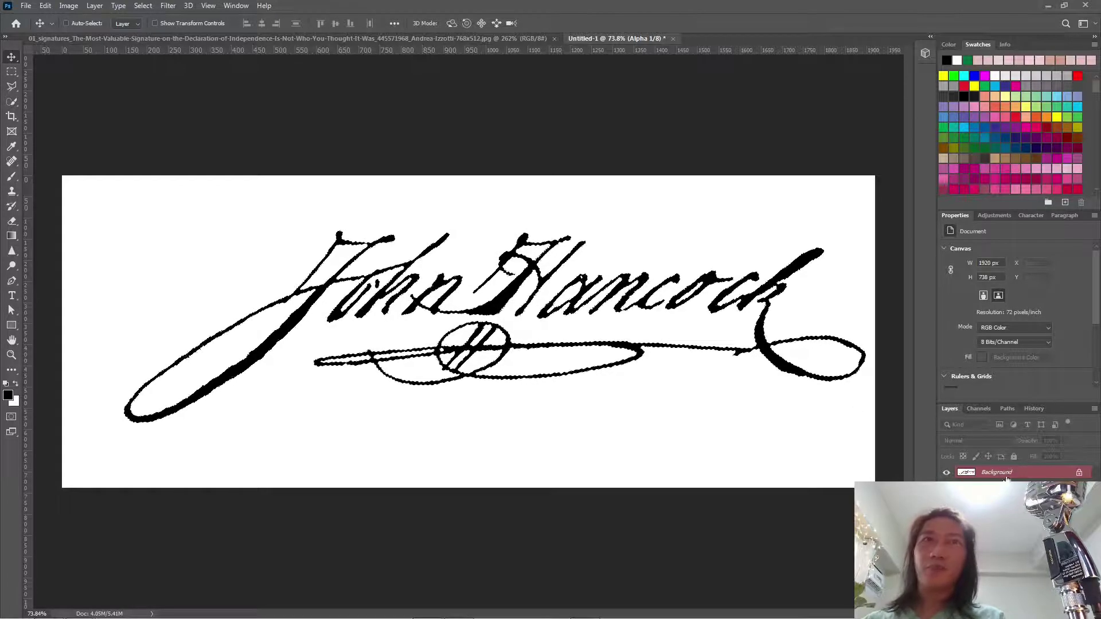
key("ctrl+j")
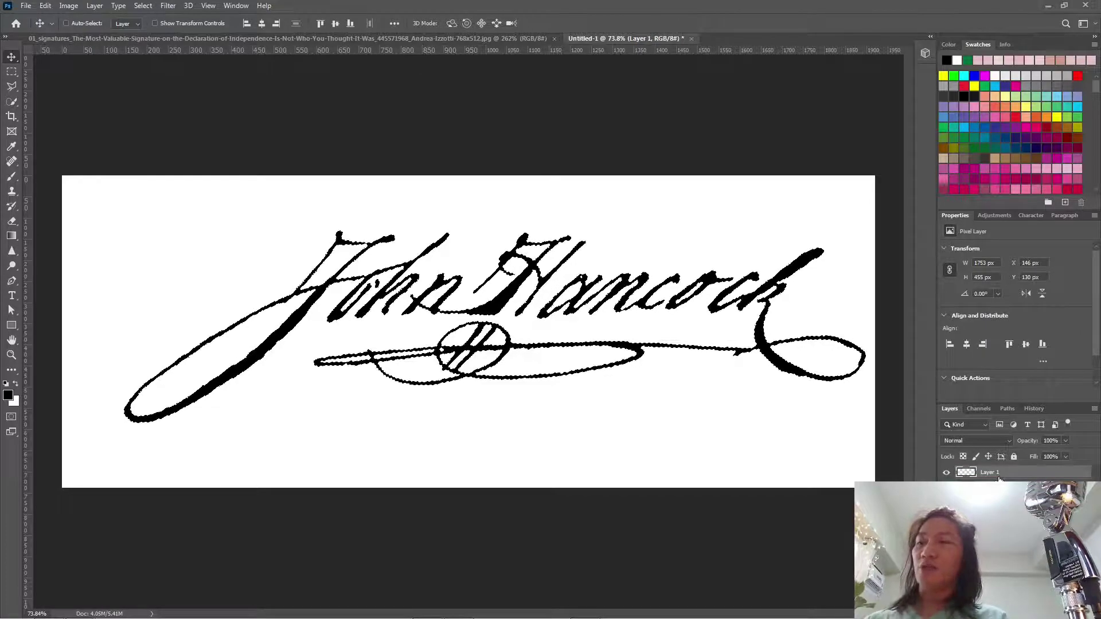
key("ctrl")
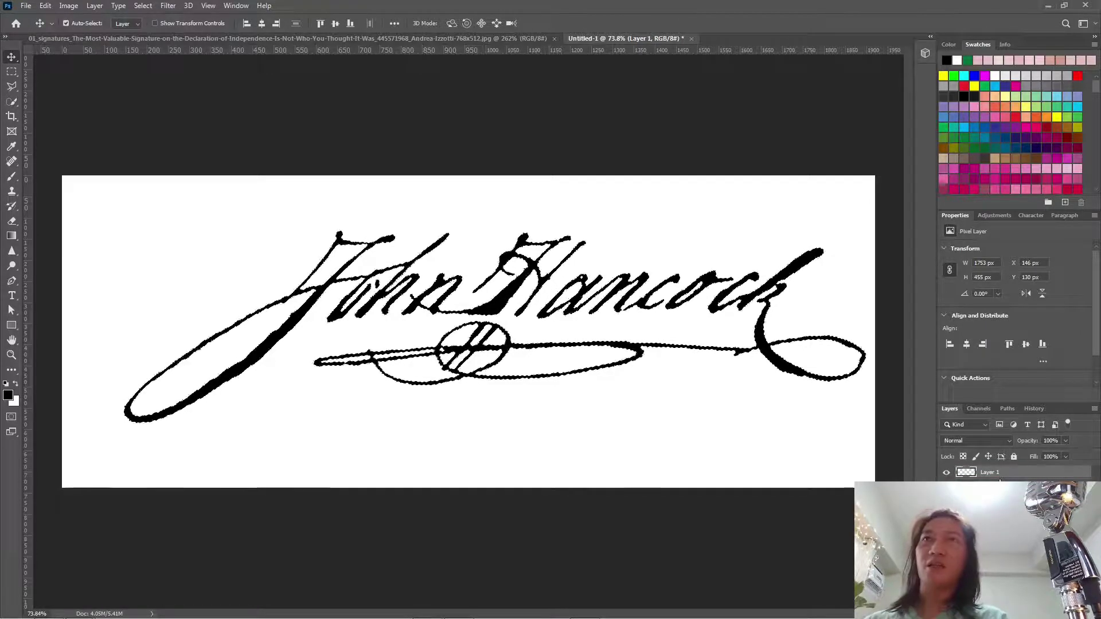
key("ctrl+d")
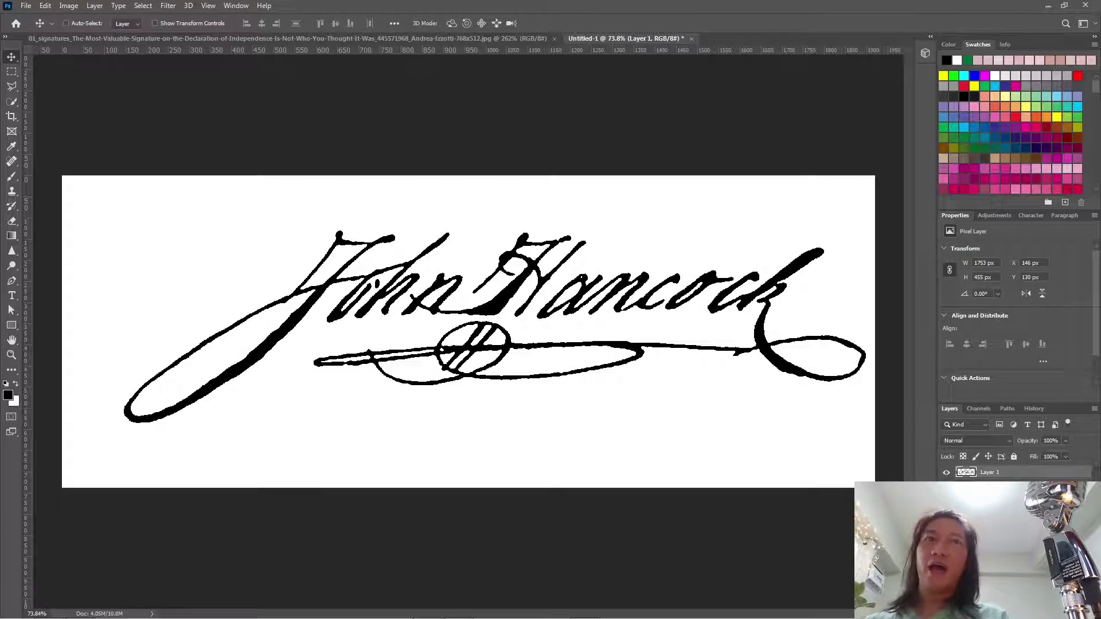
Hide the white Background layer so Layer 1's black strokes show over transparency.
left_click(946, 489)
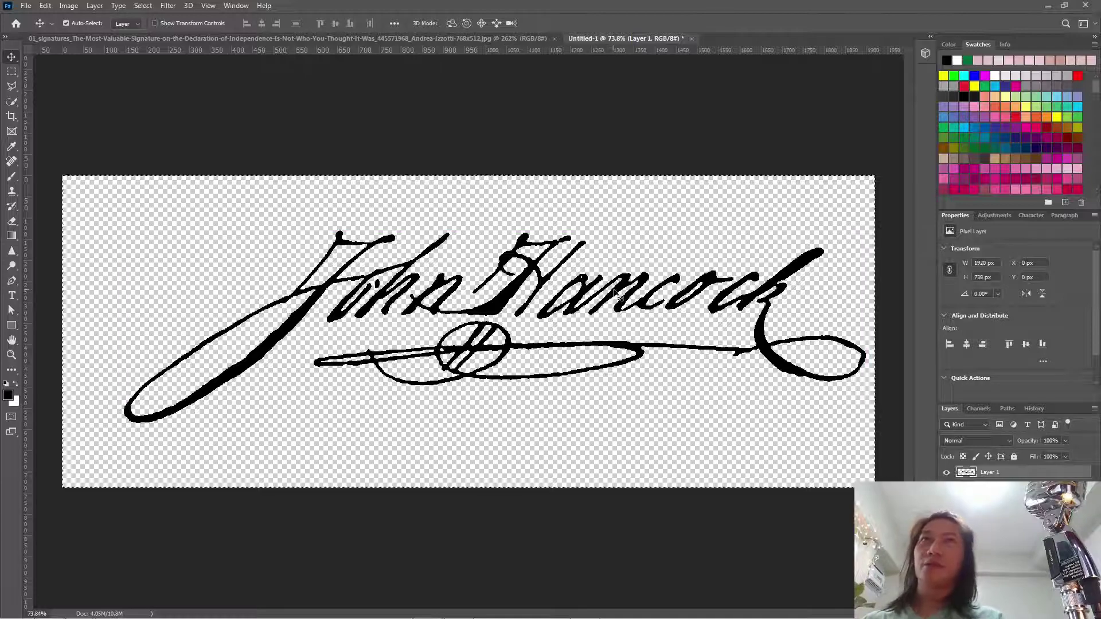
key("ctrl+a")
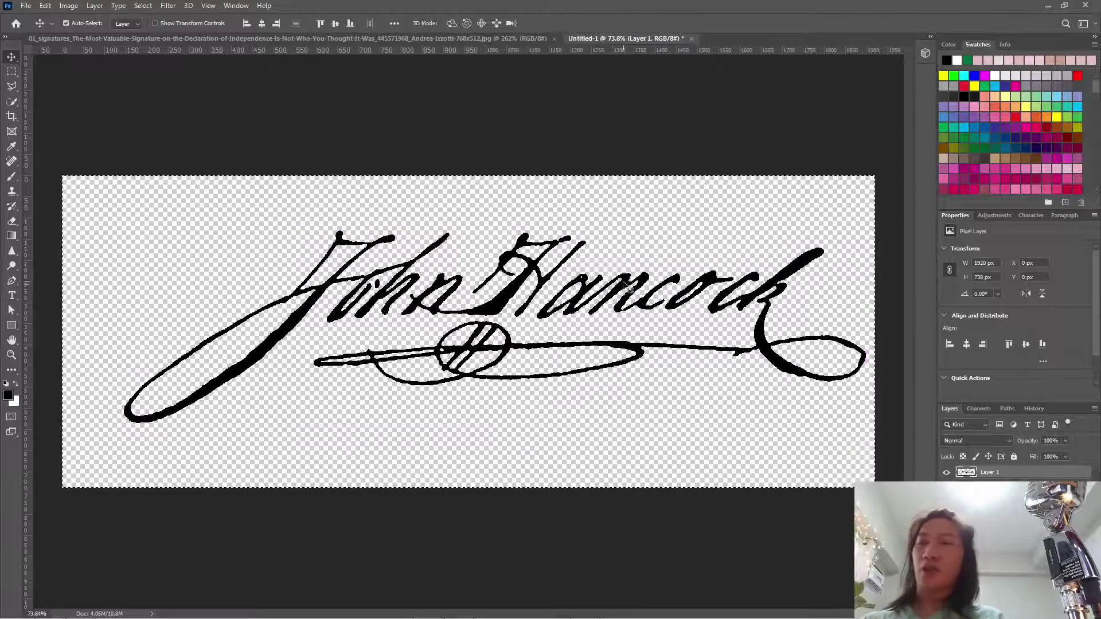
key("ctrl+d")
Load Layer 1's pixels and use Image > Trim to cut the empty transparent margins.
left_click(68, 7)
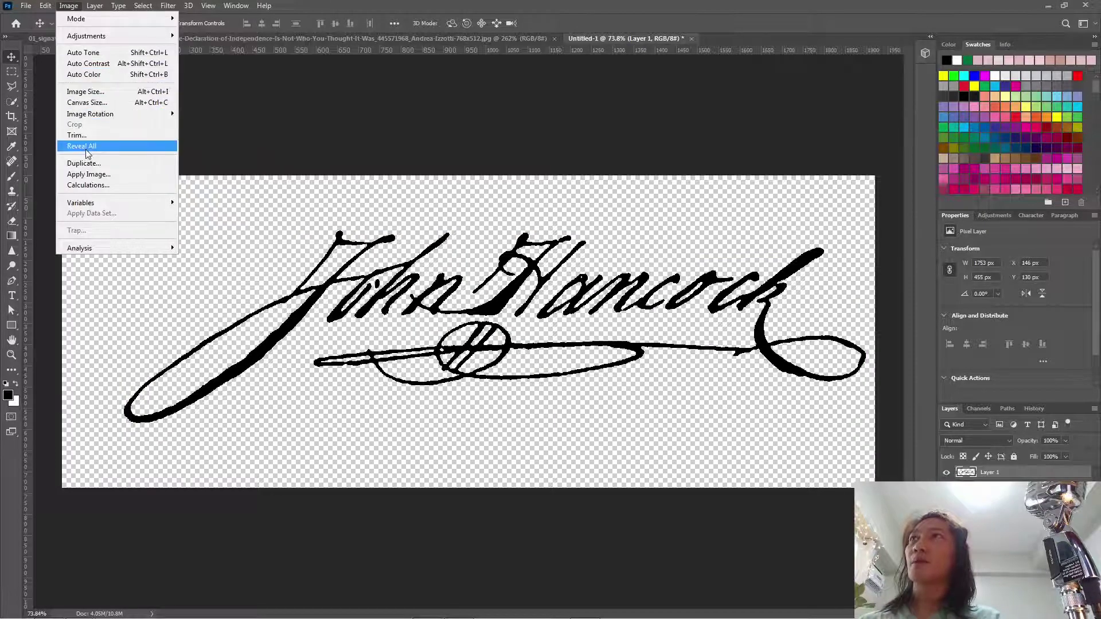
left_click(312, 142)
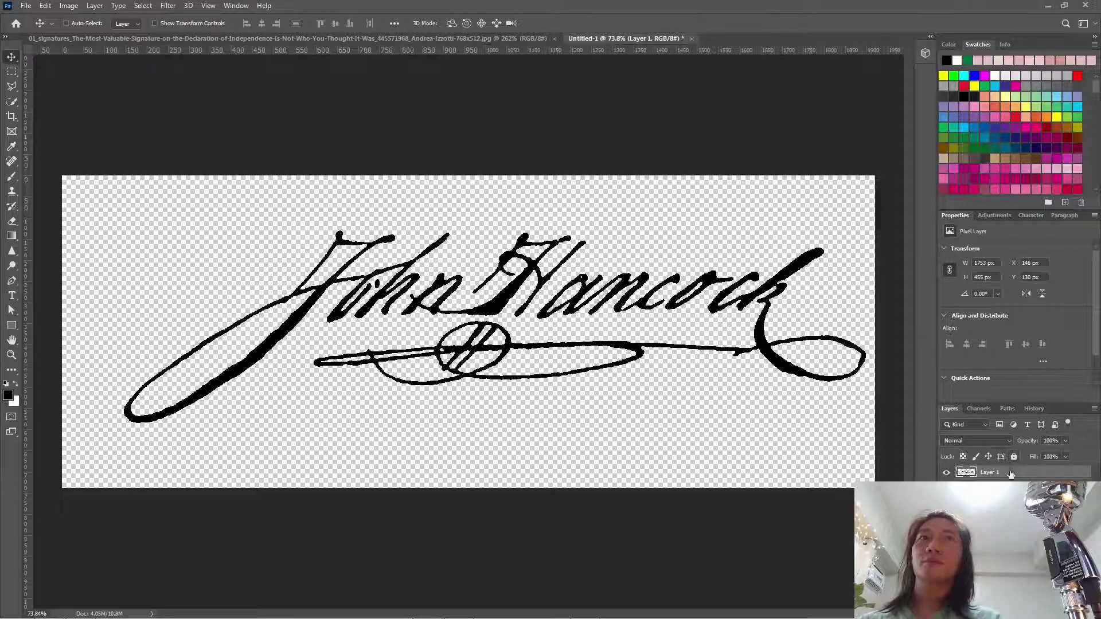
left_click(967, 473, "ctrl")
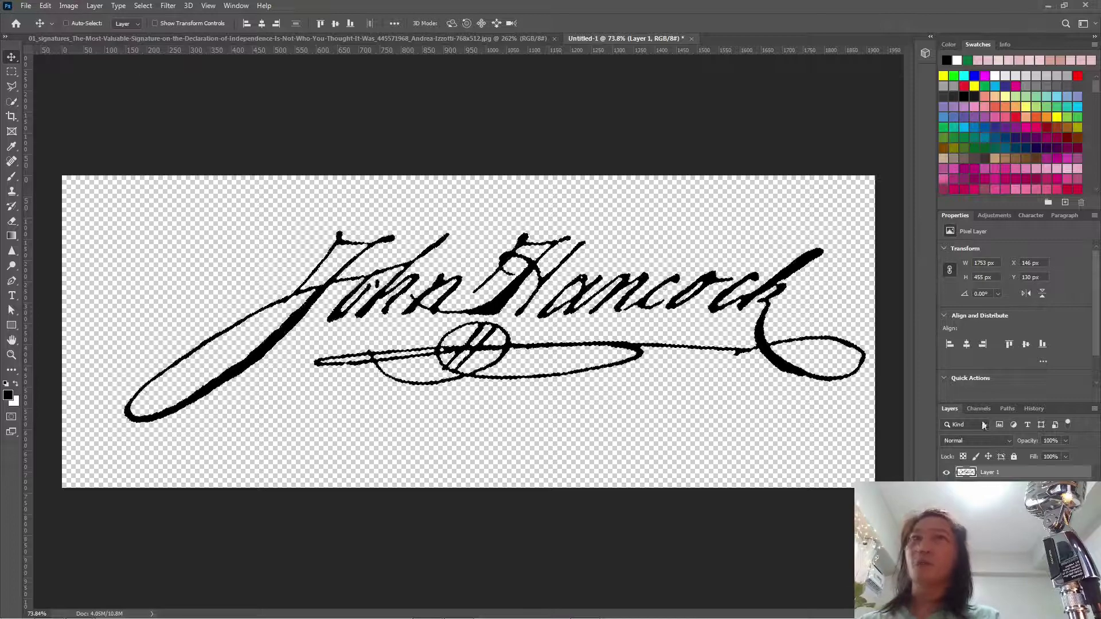
left_click(68, 6)
left_click(77, 135)
key("Return")
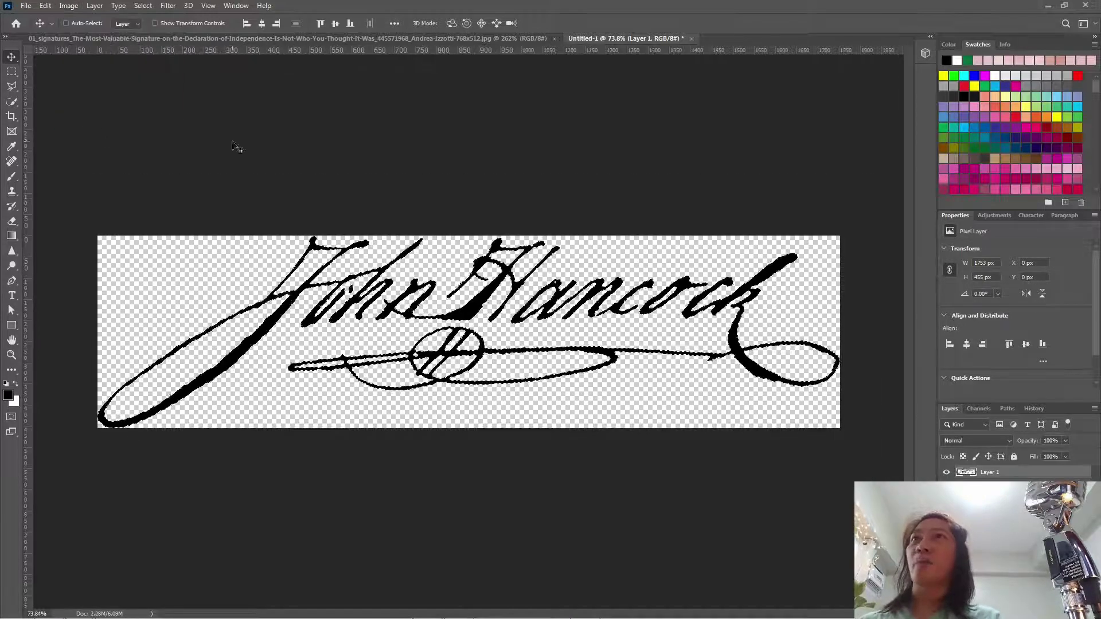
key("ctrl+1")
key("ctrl+plus")
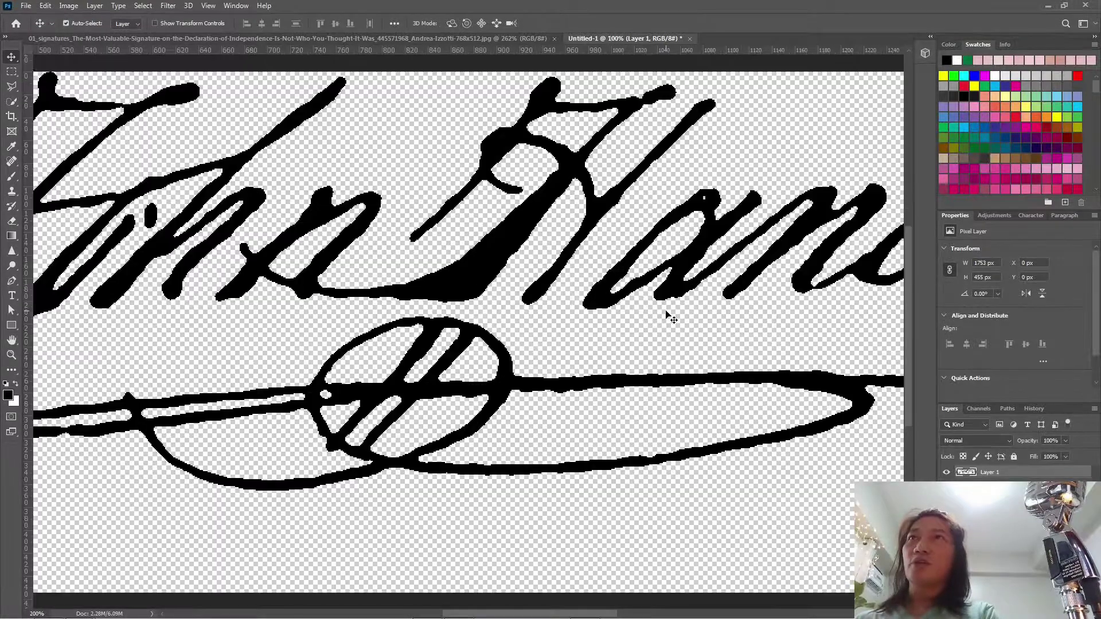
key("ctrl+0")
key("ctrl")
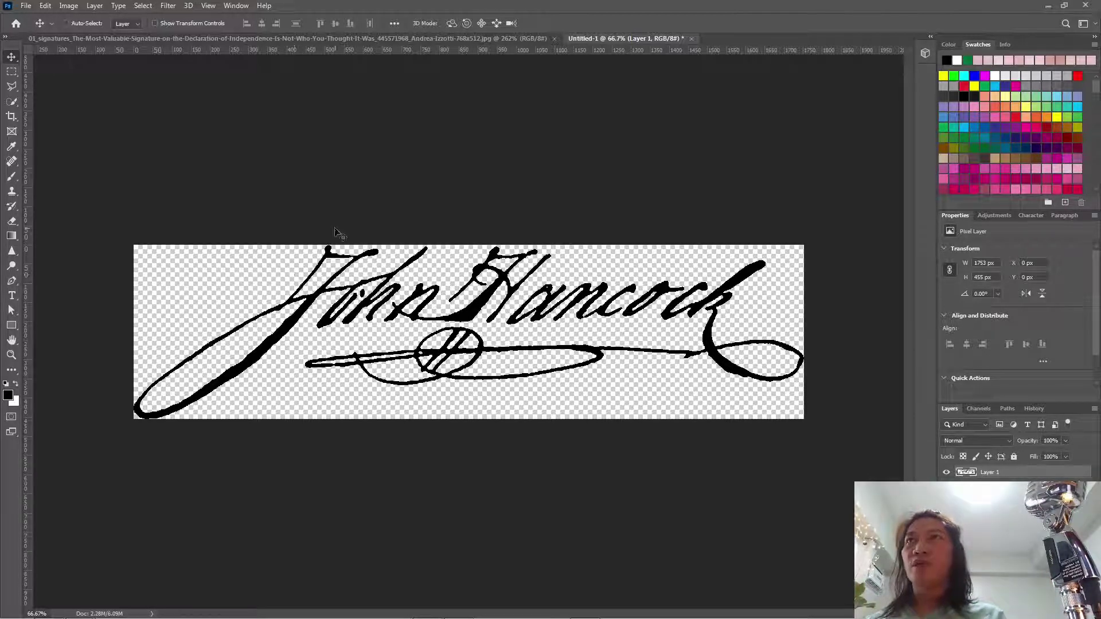
scroll(333, 270, "up", 6)
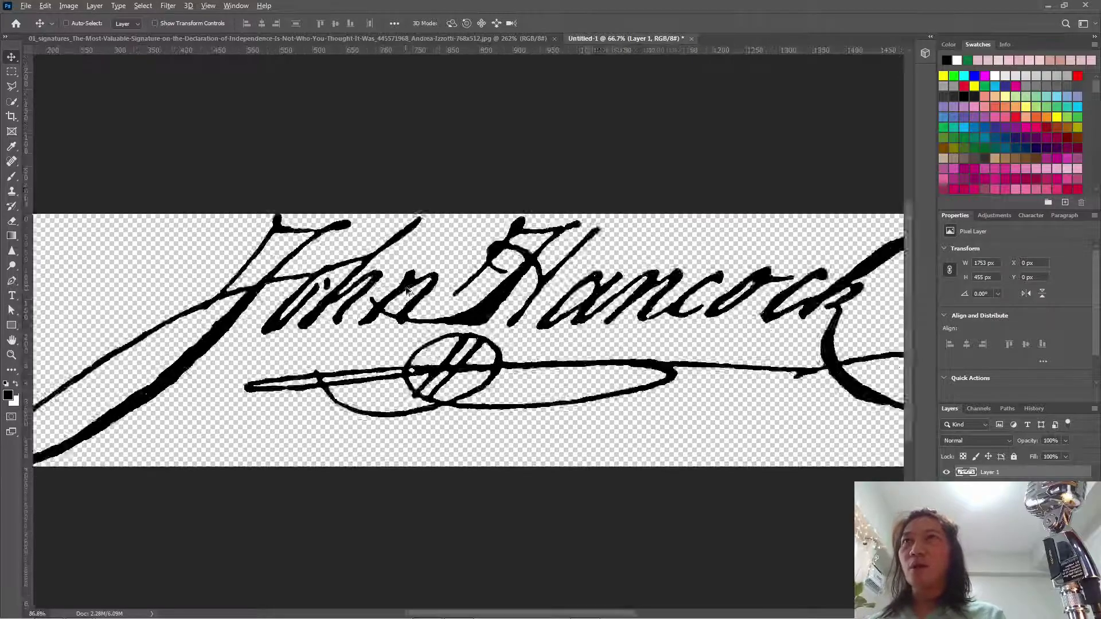
scroll(392, 293, "up", 8)
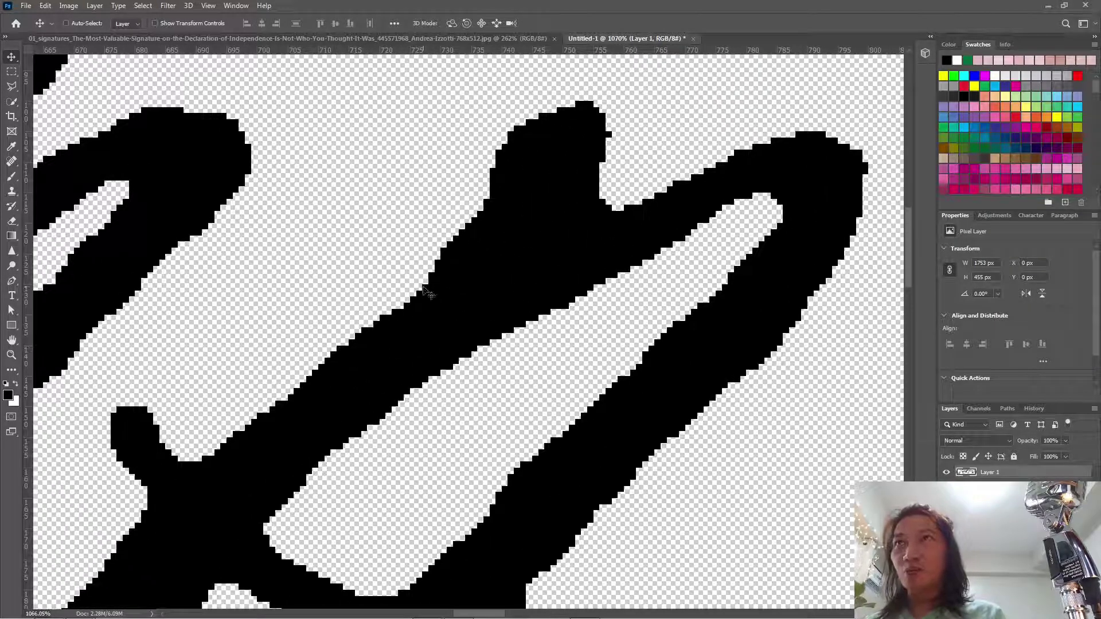
scroll(440, 304, "down", 6)
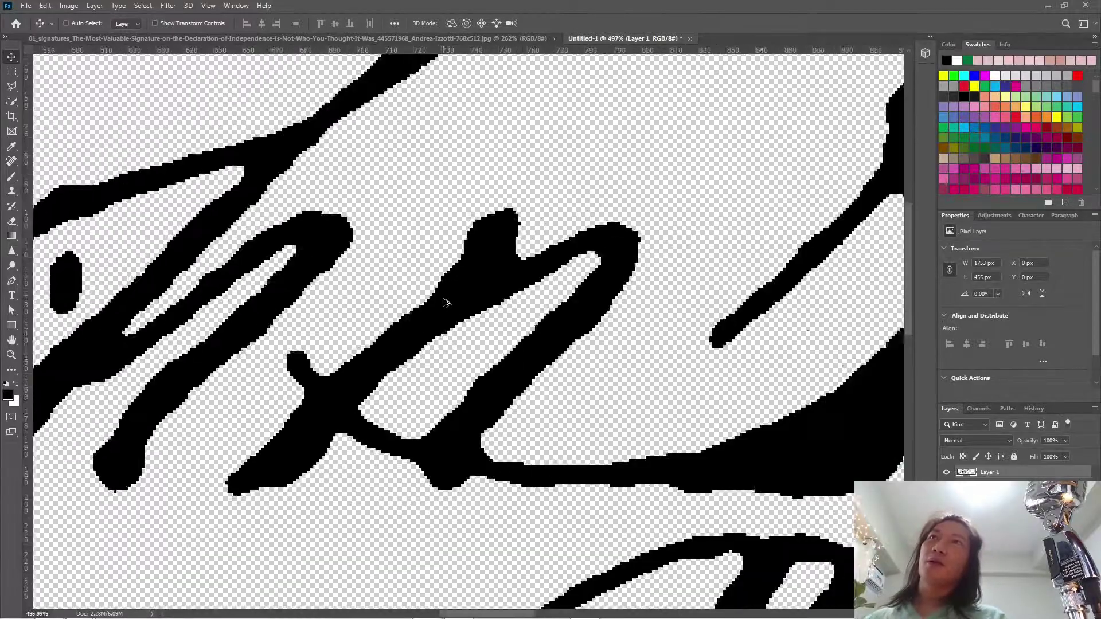
scroll(443, 302, "down", 4)
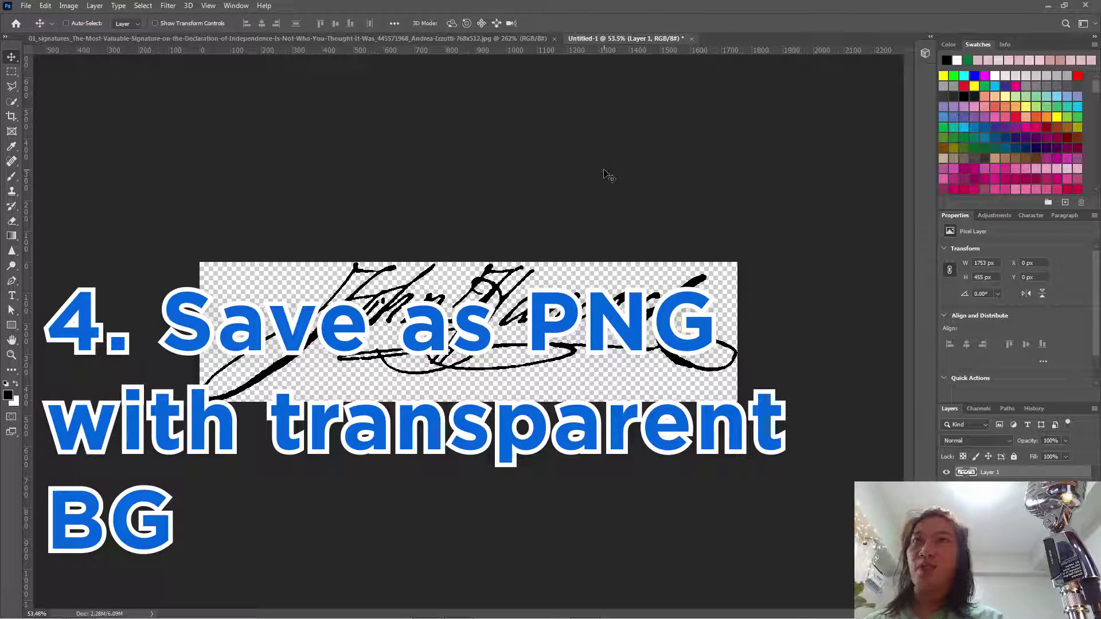
Save the signature as a PNG named 'John Hancock - Signature', accepting the PNG options.
left_click(29, 7)
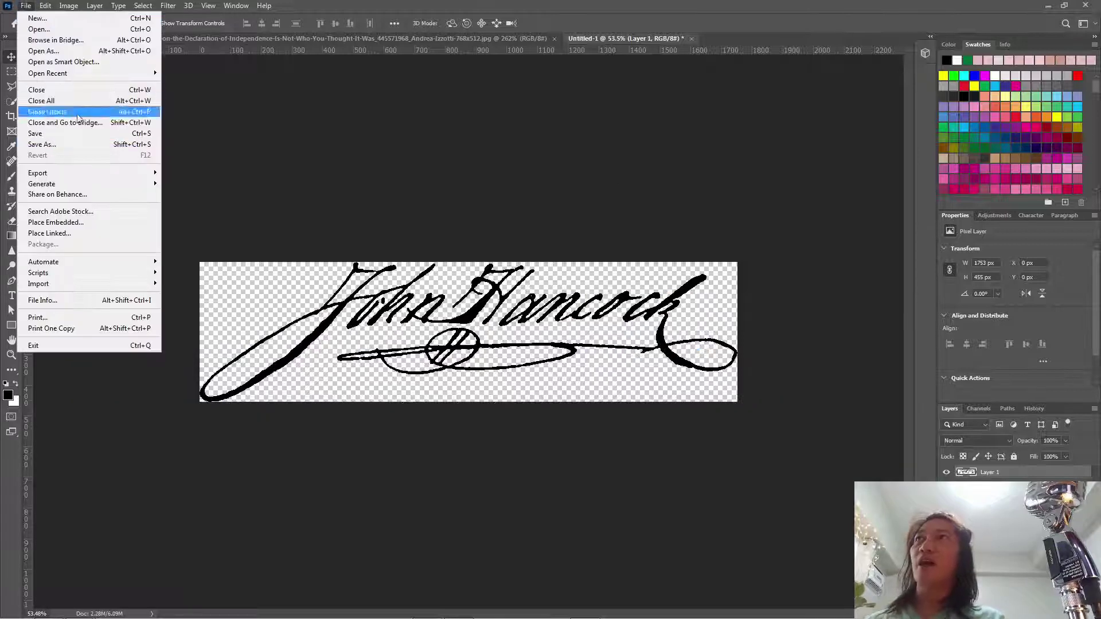
left_click(59, 146)
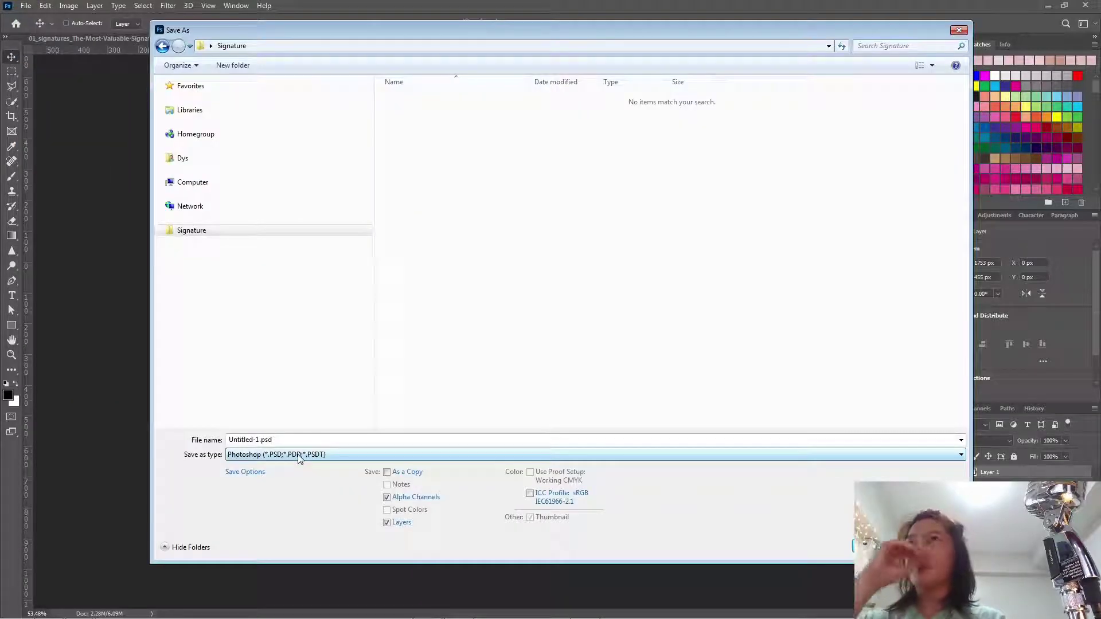
left_click(301, 457)
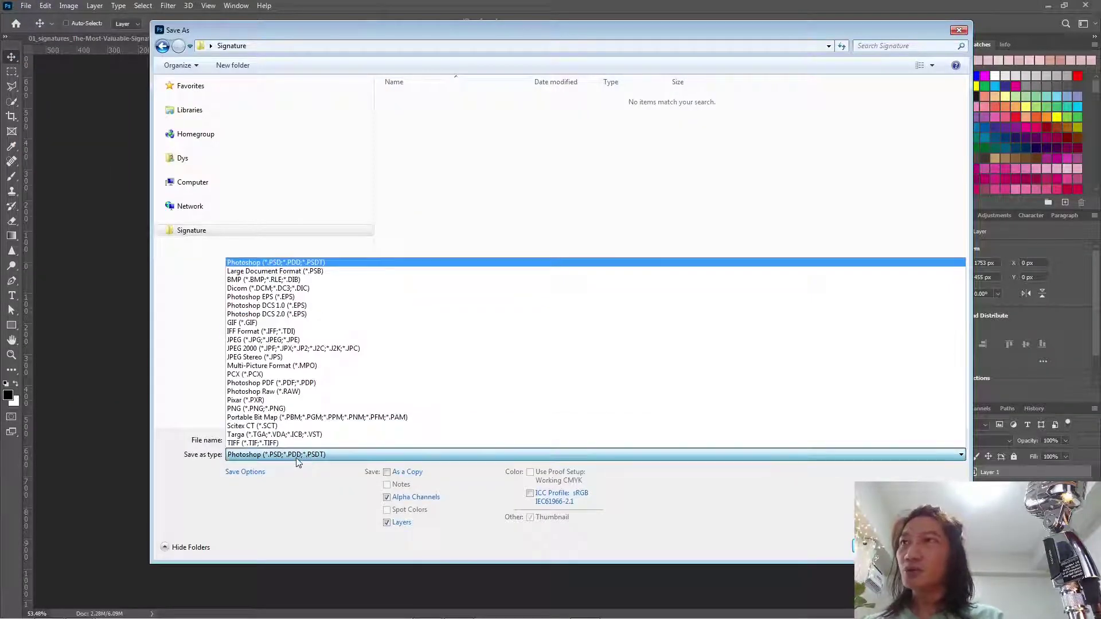
left_click(257, 409)
left_click(265, 440)
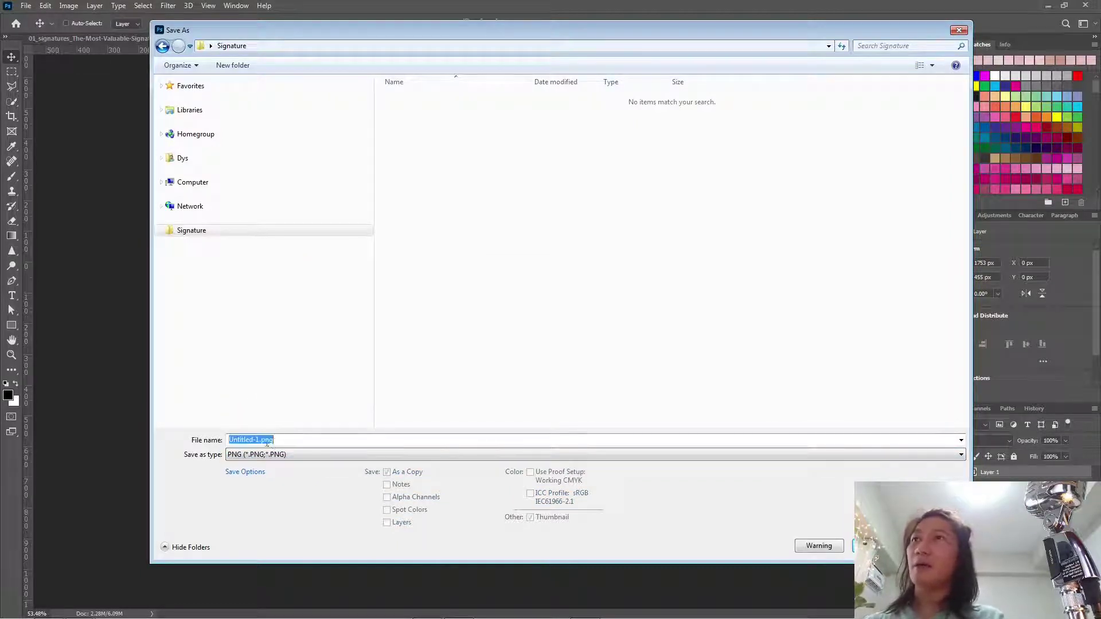
left_click(259, 439)
left_click_drag(259, 439, 229, 440)
type("John Hancock - Signature")
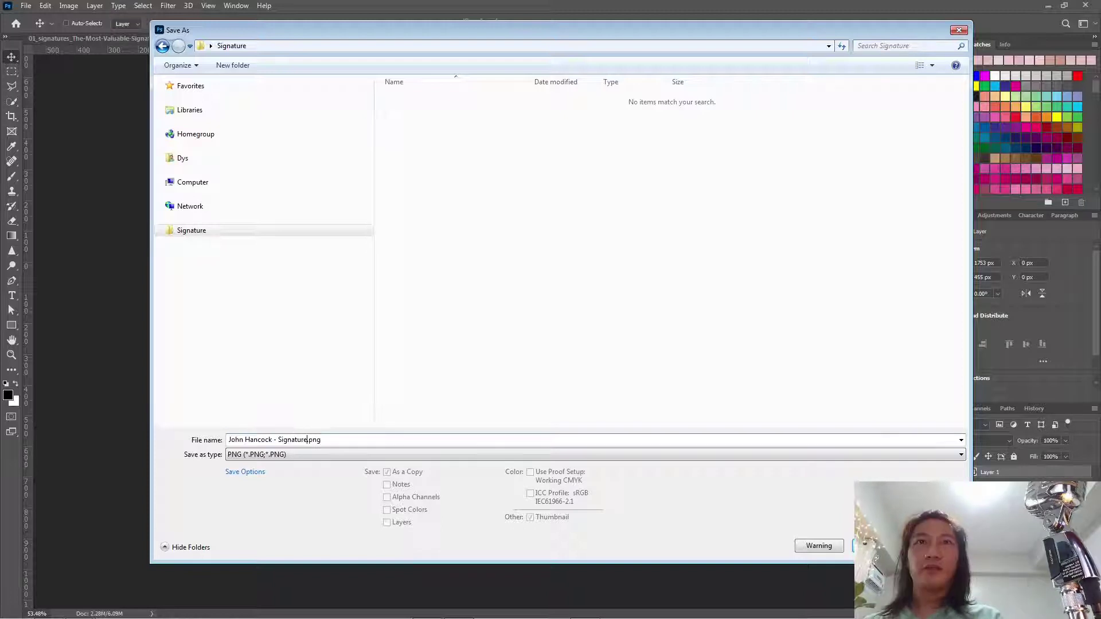
key("Return")
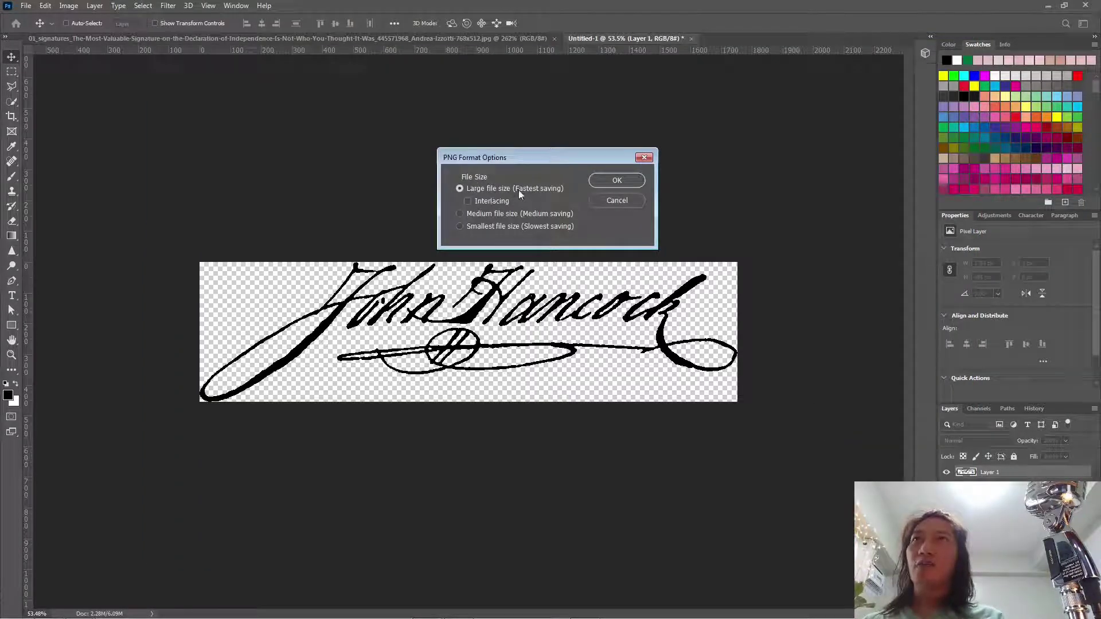
left_click(631, 182)
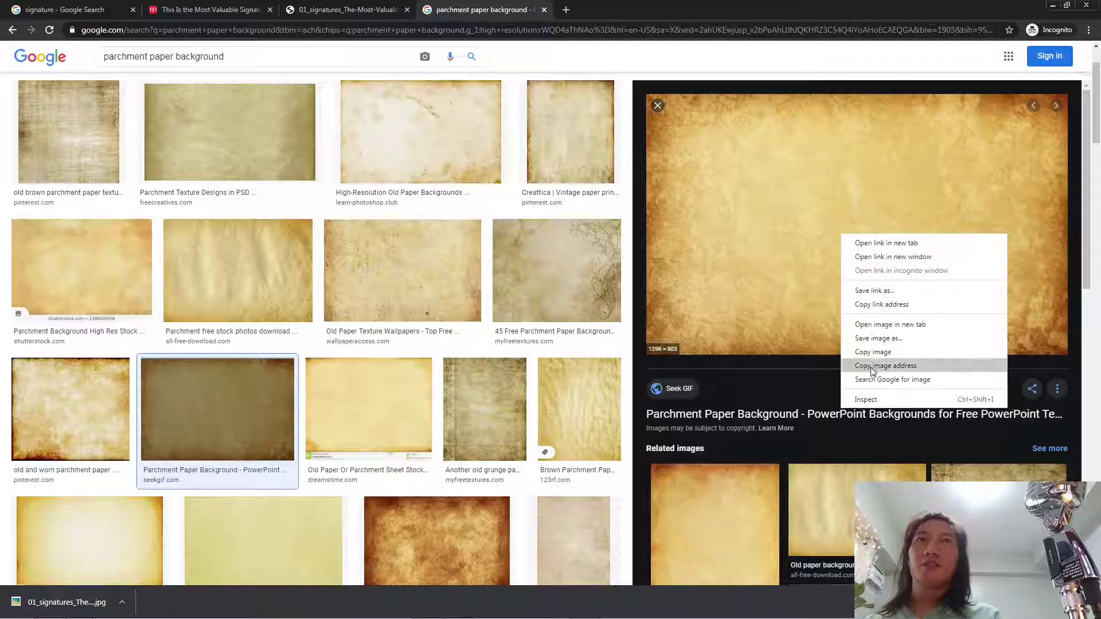
Copy the parchment paper image from the web search and return to Photoshop.
left_click(871, 366)
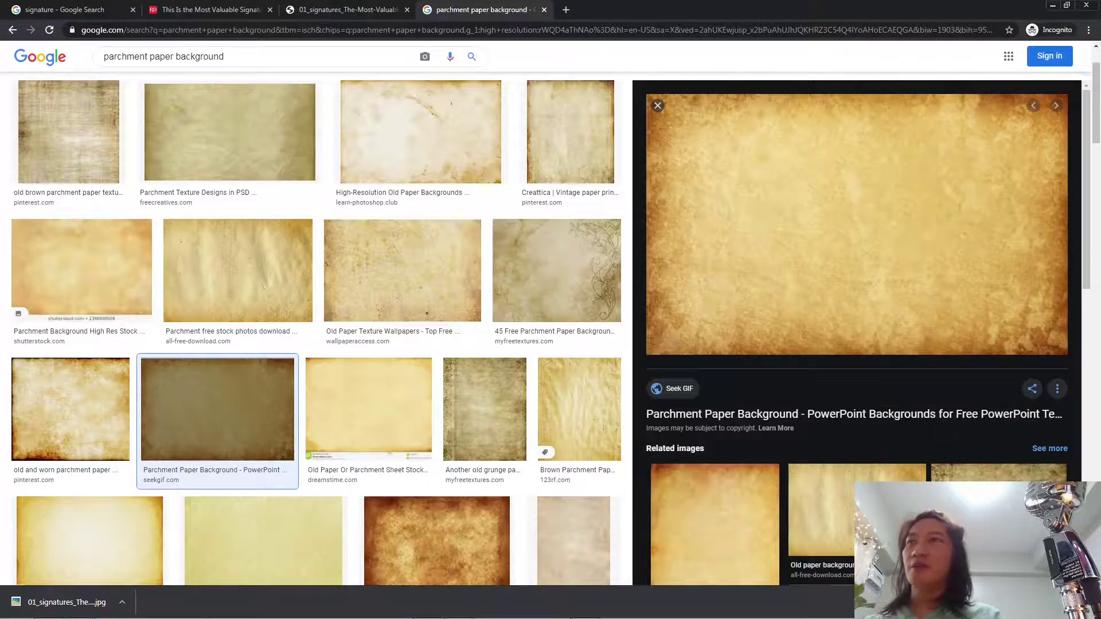
mouse_move(195, 613)
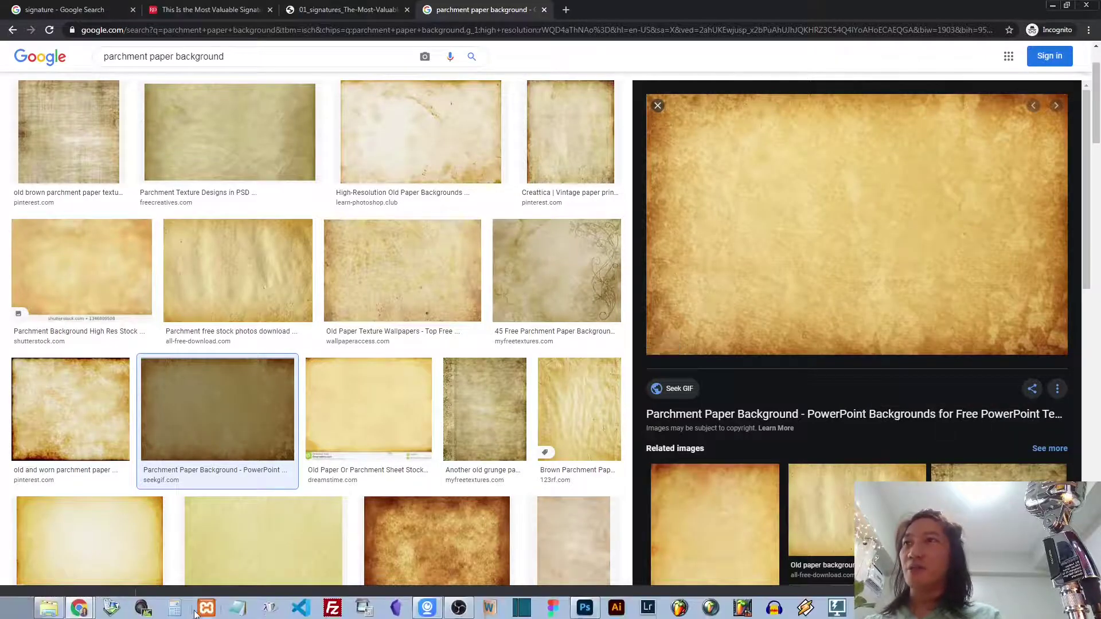
left_click(585, 608)
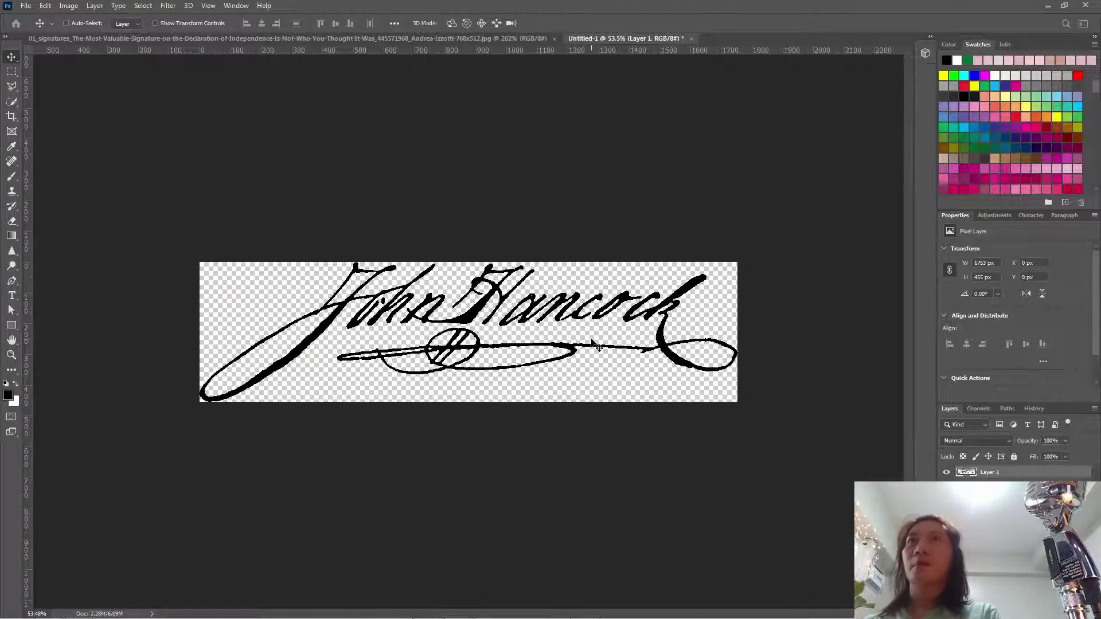
Create a new document sized to the clipboard and paste the parchment paper into it.
key("ctrl+n")
key("Return")
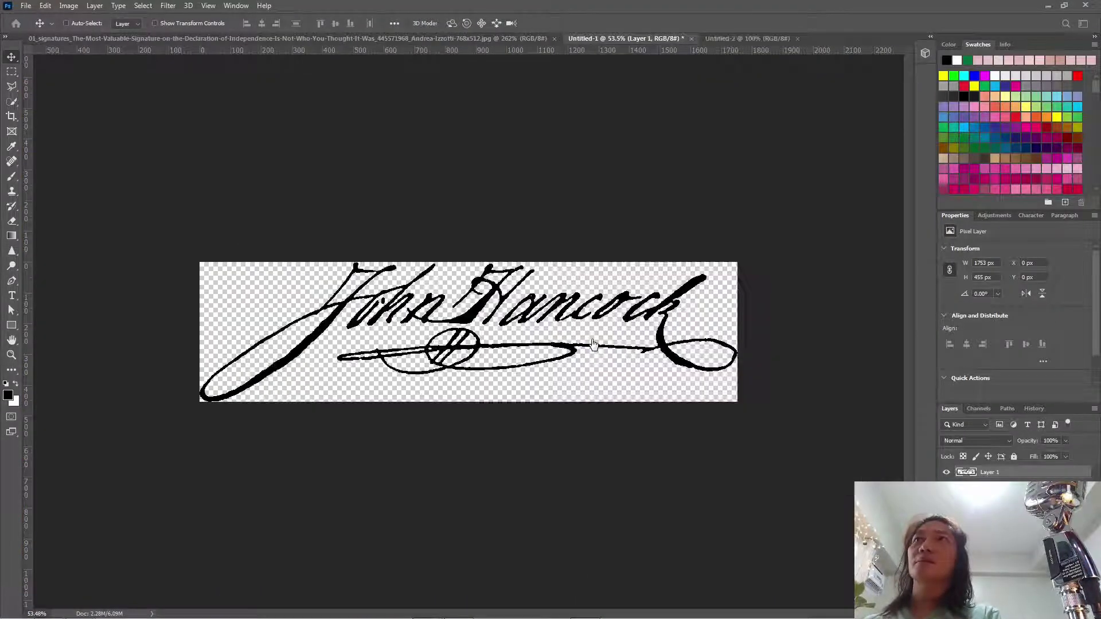
key("ctrl+v")
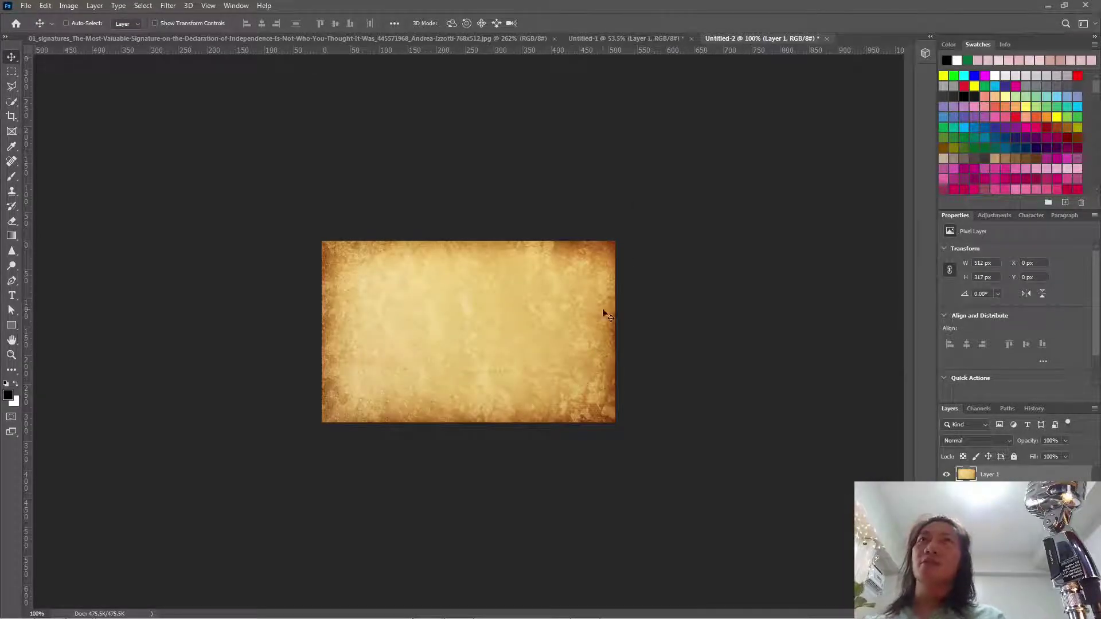
Copy the whole signature from Untitled-1 and paste it into the parchment document.
left_click(624, 38)
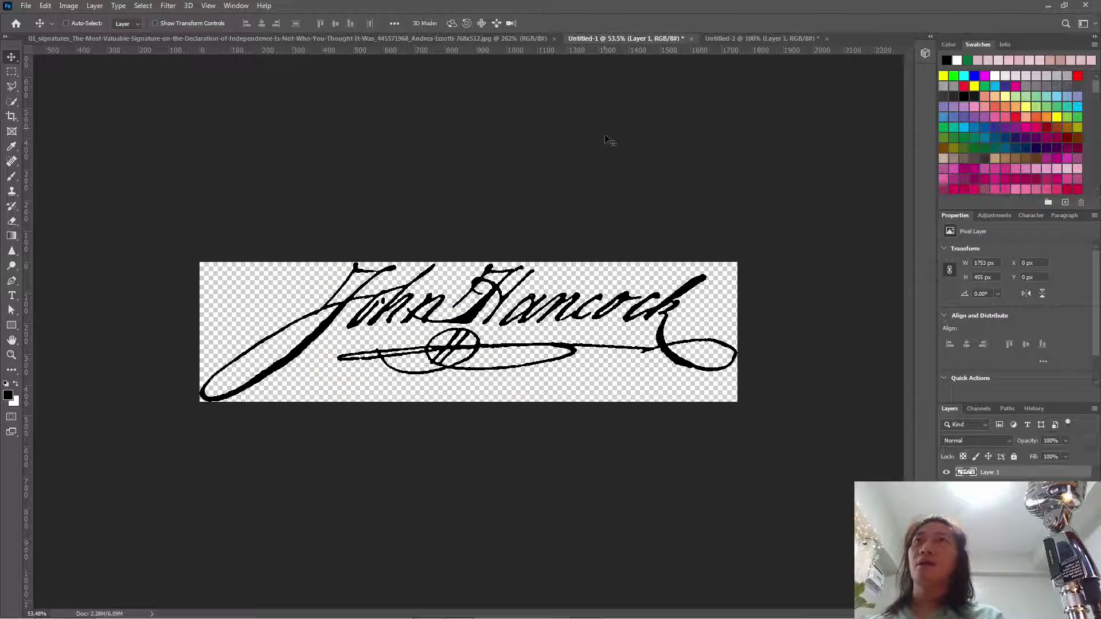
key("ctrl+a")
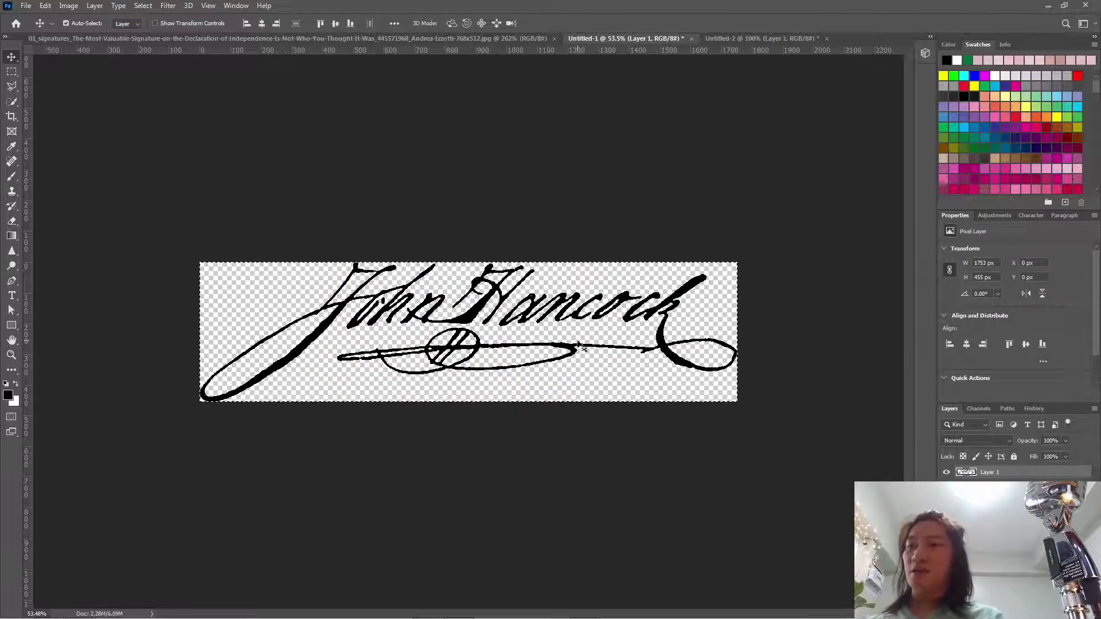
left_click(728, 38)
key("ctrl+v")
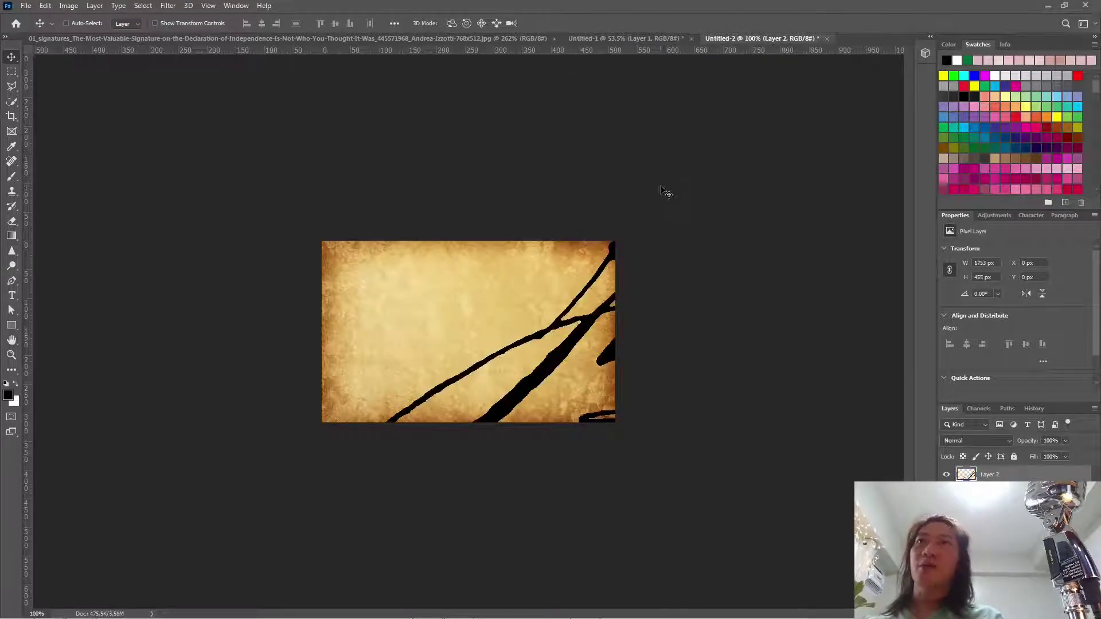
scroll(451, 377, "down", 1)
scroll(451, 377, "down", 1)
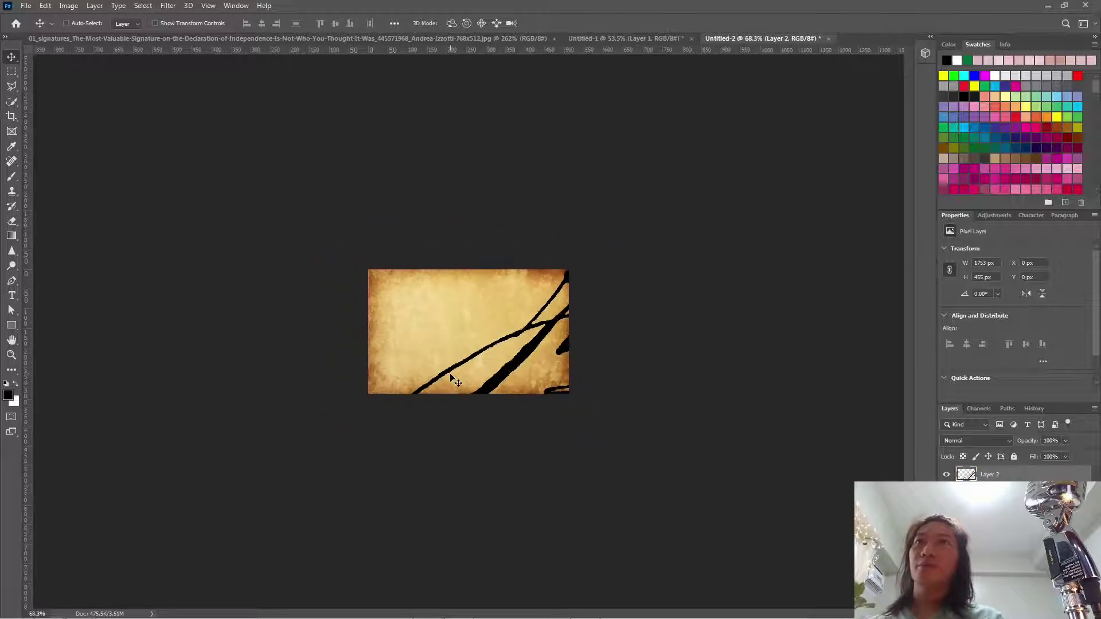
scroll(451, 377, "up", 1)
Scale the pasted signature down to about 472 × 123 px with Free Transform.
key("ctrl+t")
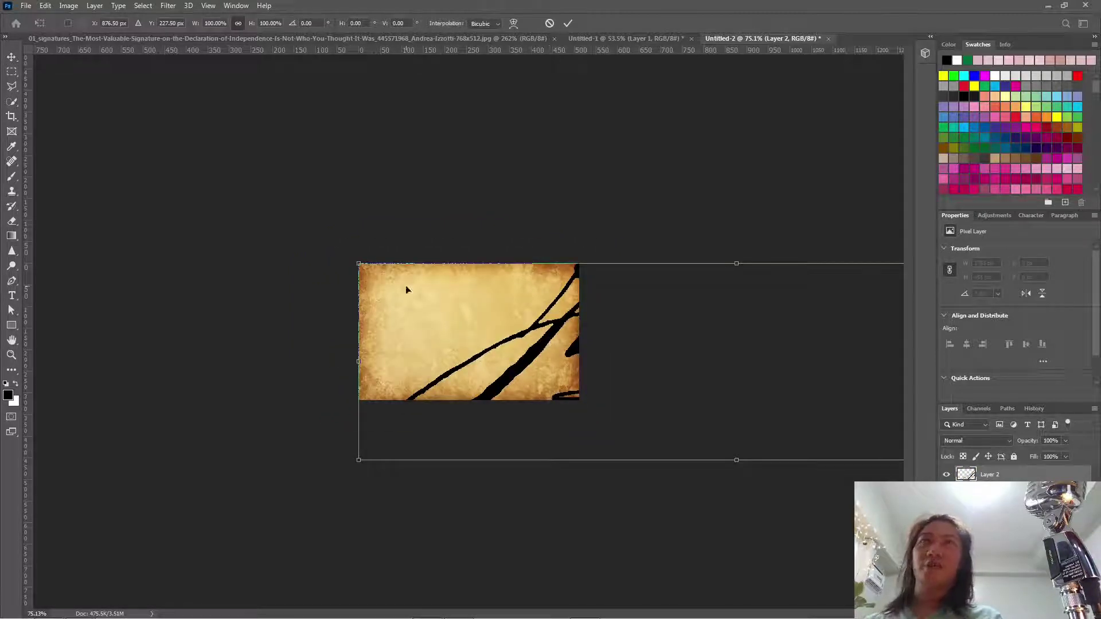
left_click_drag(359, 263, 546, 315)
mouse_move(571, 351)
left_mouse_down()
mouse_move(345, 307)
mouse_move(331, 315)
left_mouse_up()
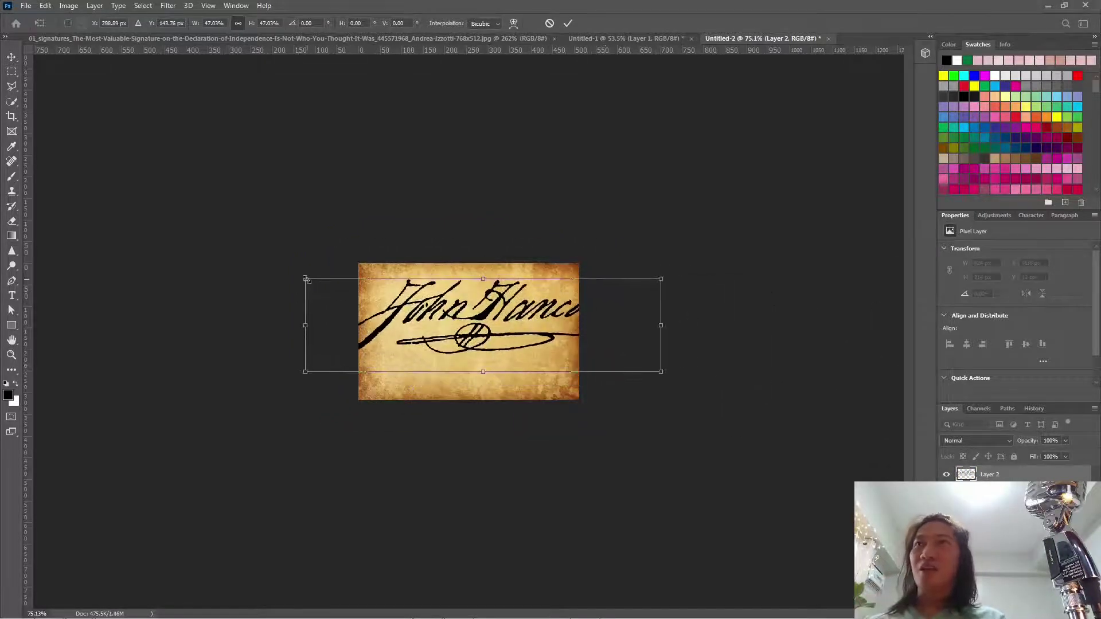
left_click_drag(305, 279, 368, 296)
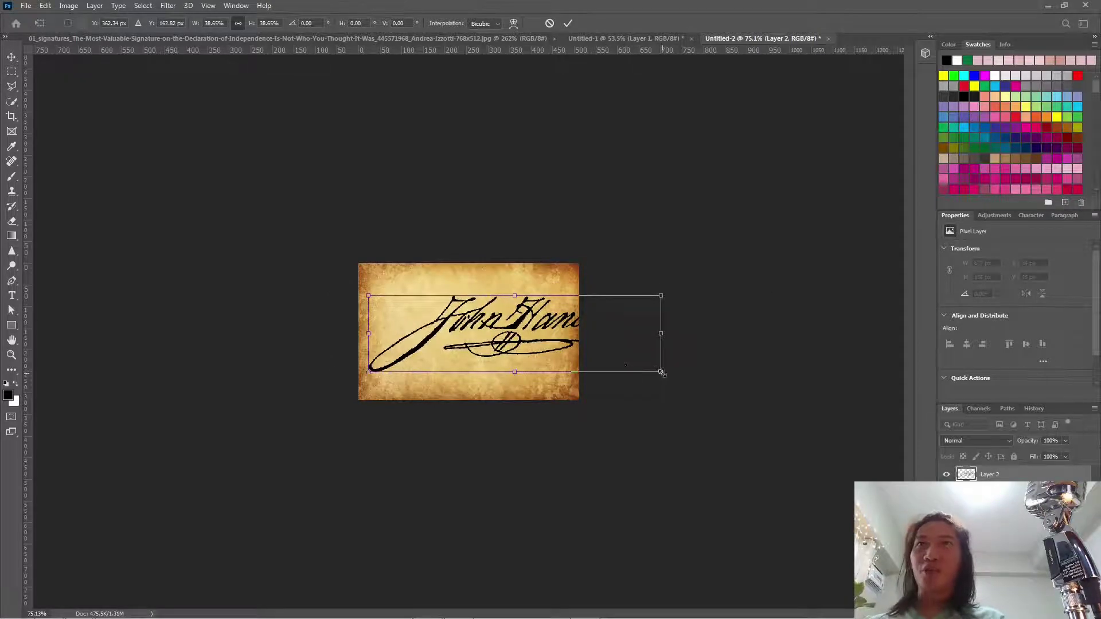
left_click_drag(662, 373, 576, 338)
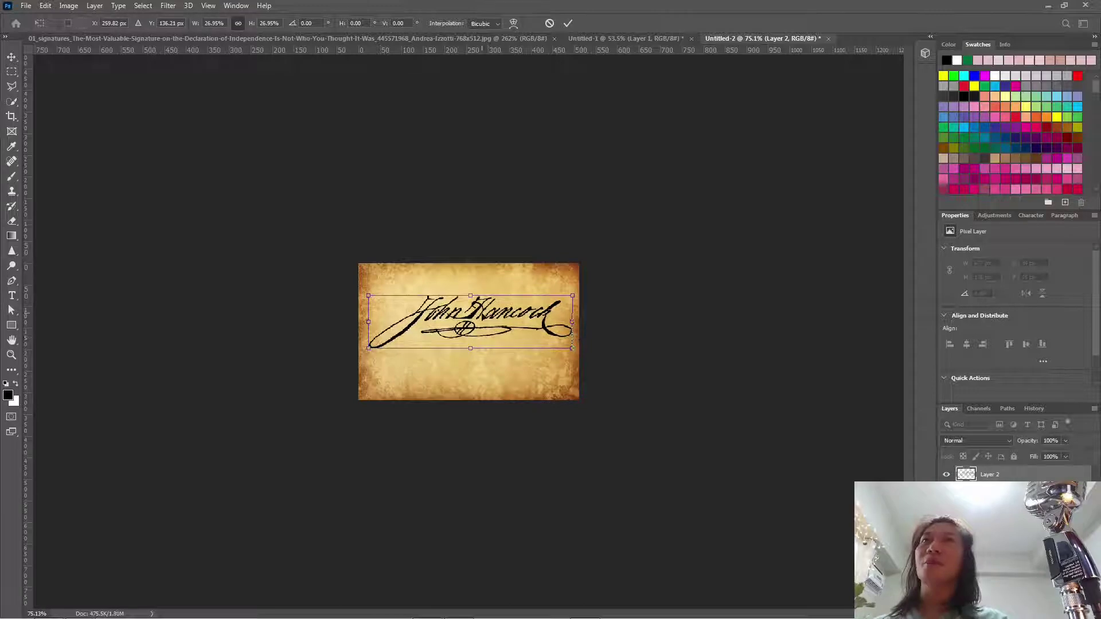
key("Return")
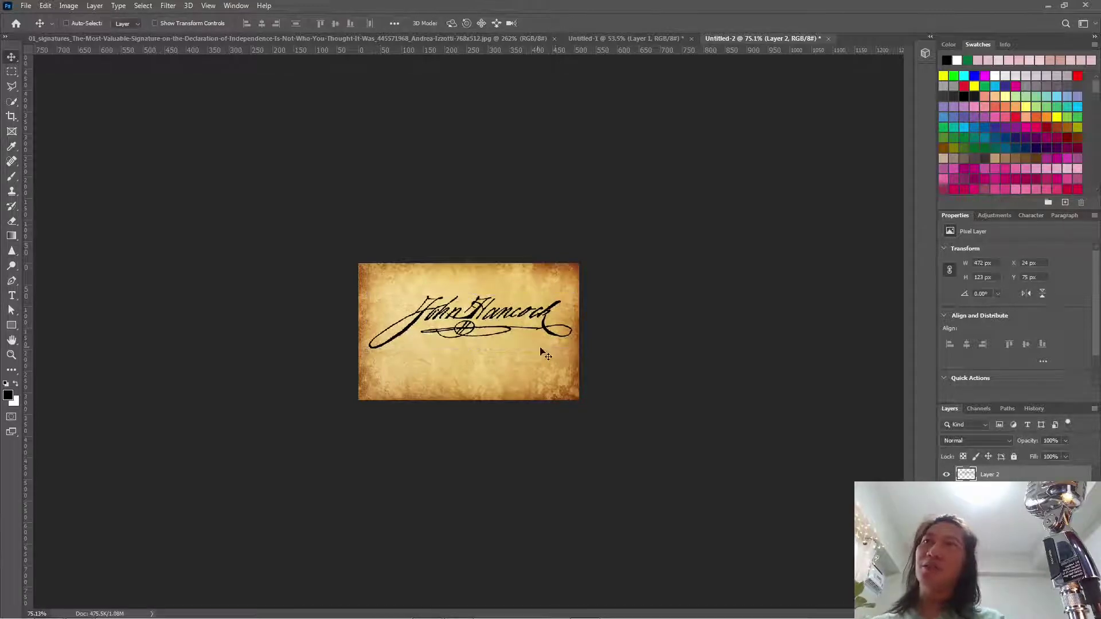
Move the signature to the centre of the parchment.
scroll(479, 324, "up", 5)
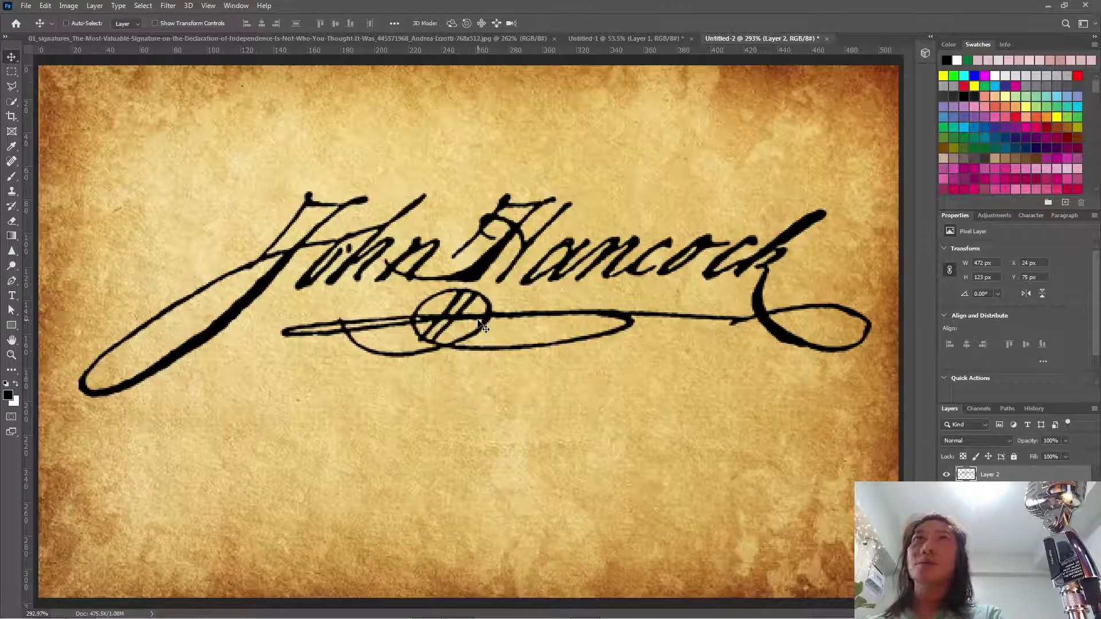
key("ctrl+1")
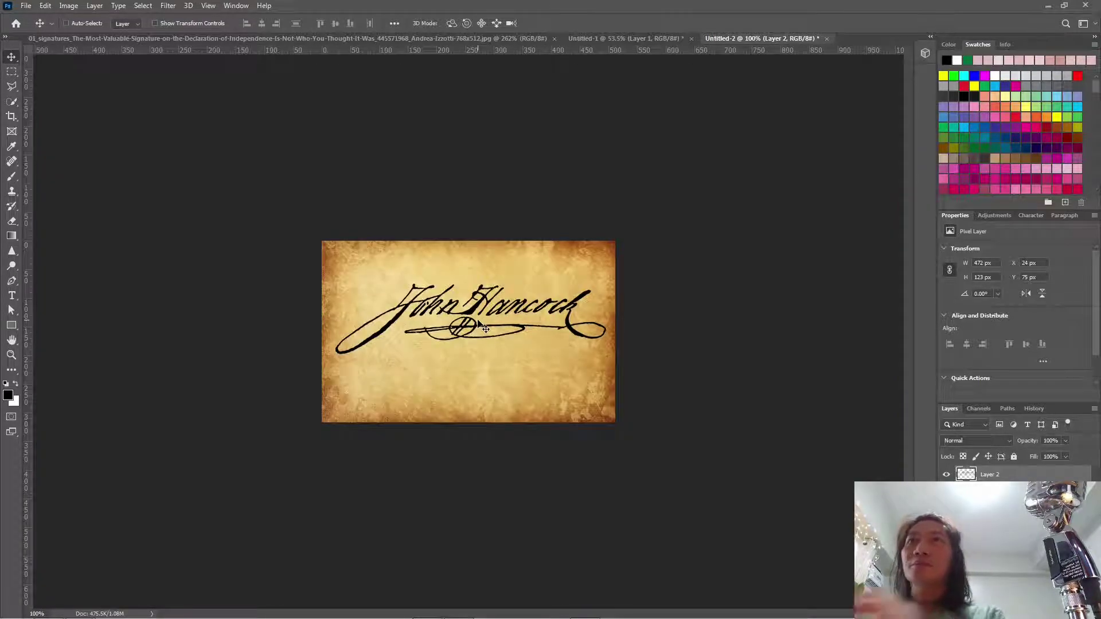
left_click_drag(508, 307, 508, 330)
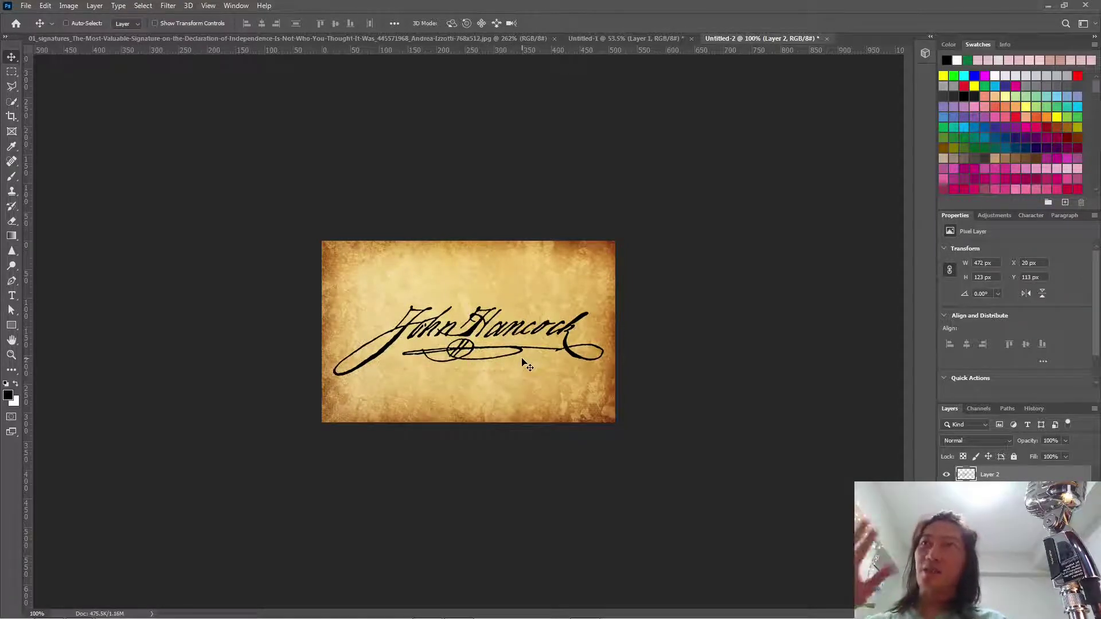
left_click_drag(501, 347, 498, 329)
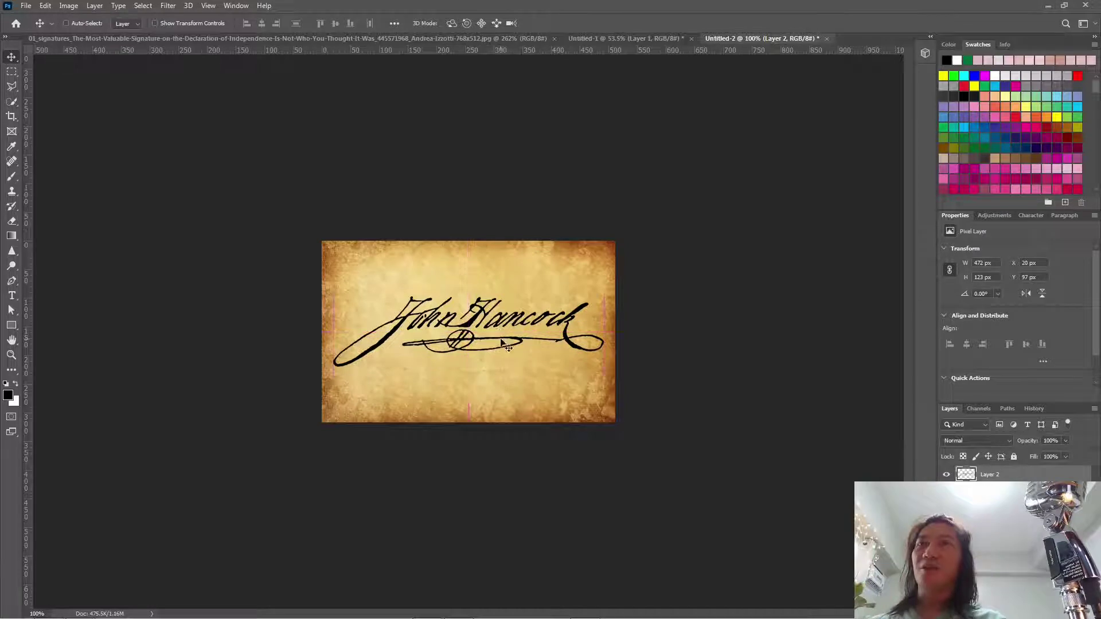
key("ctrl+a")
key("ctrl+d")
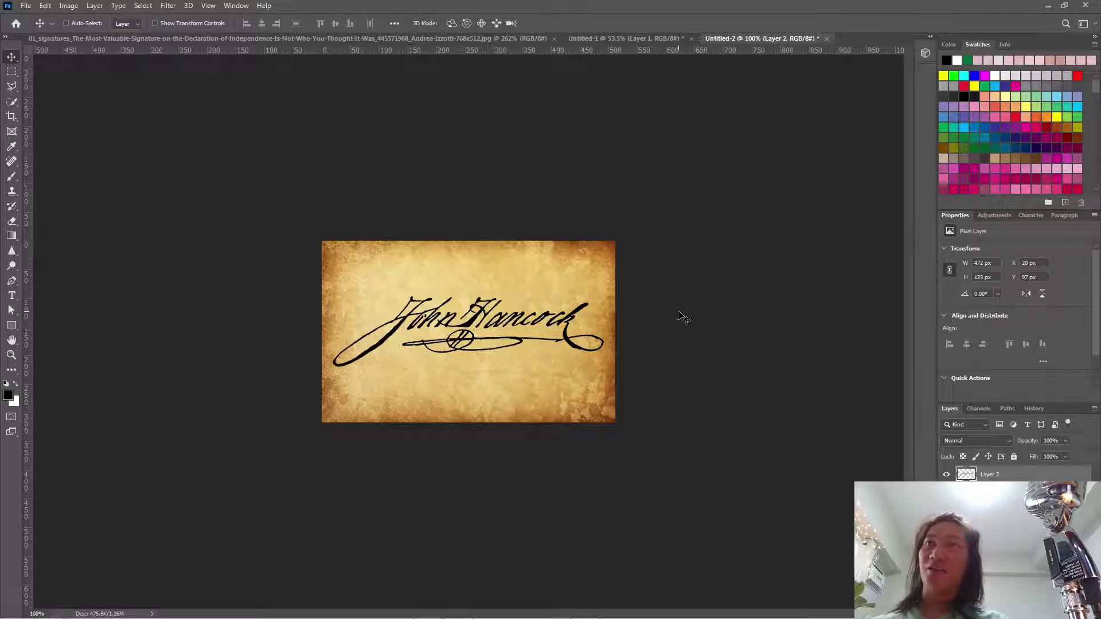
Display the parchment document's RGB, Red, Green and Blue channels in the Channels panel.
left_click(68, 12)
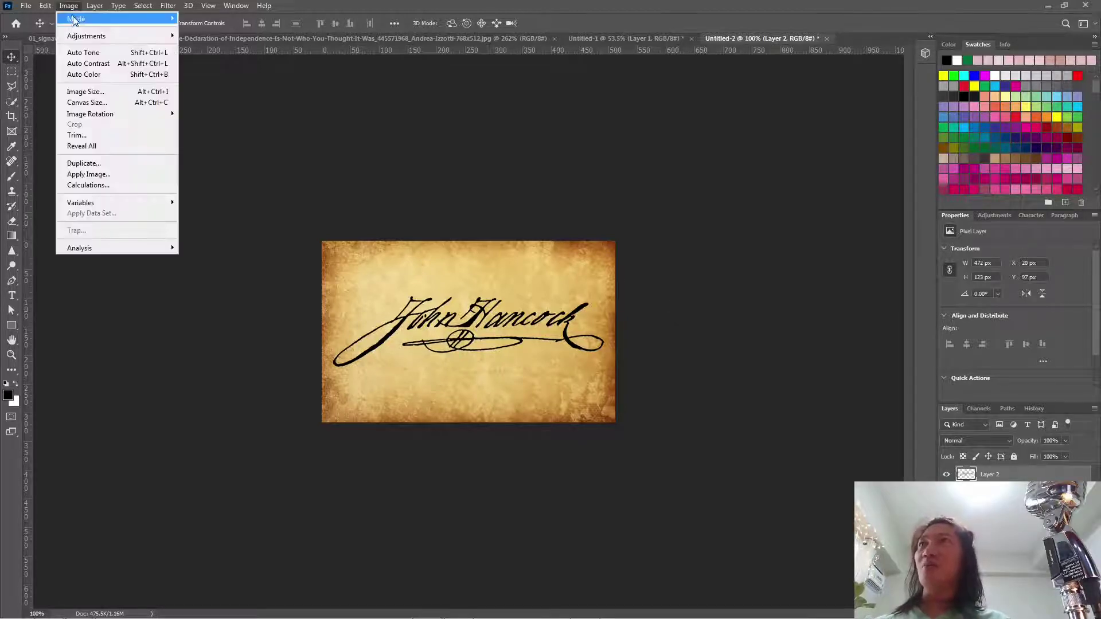
mouse_move(80, 36)
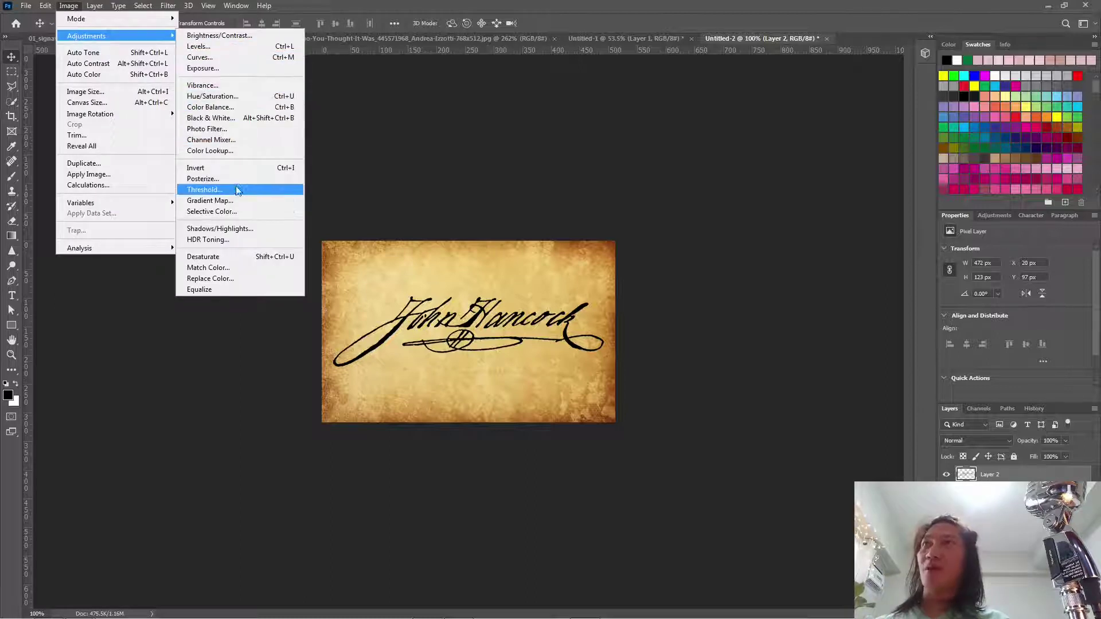
left_click(324, 192)
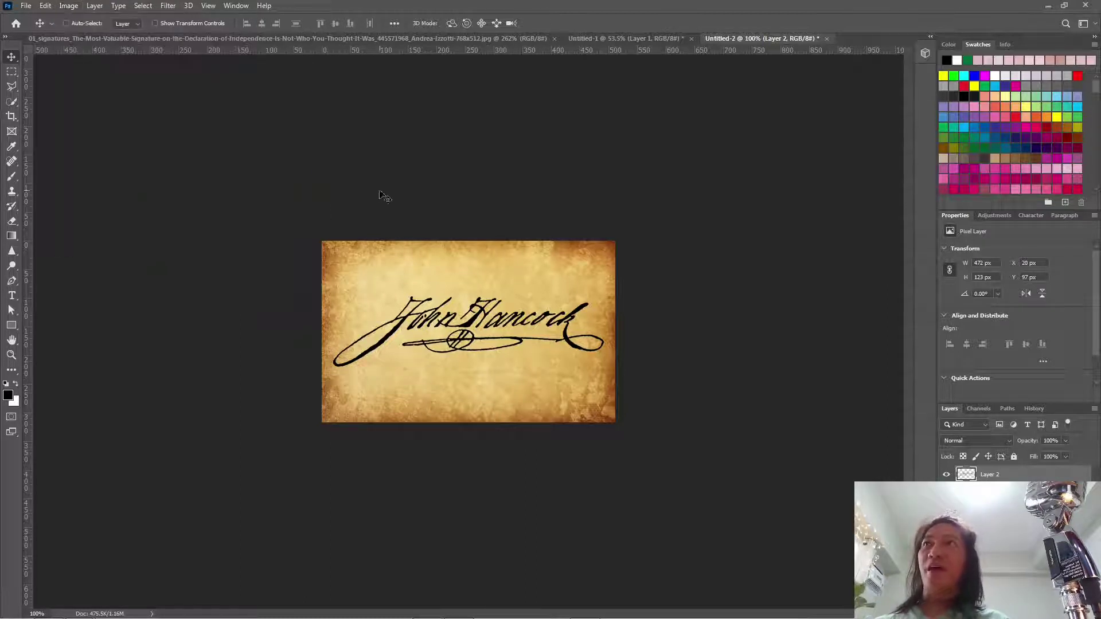
left_click(979, 409)
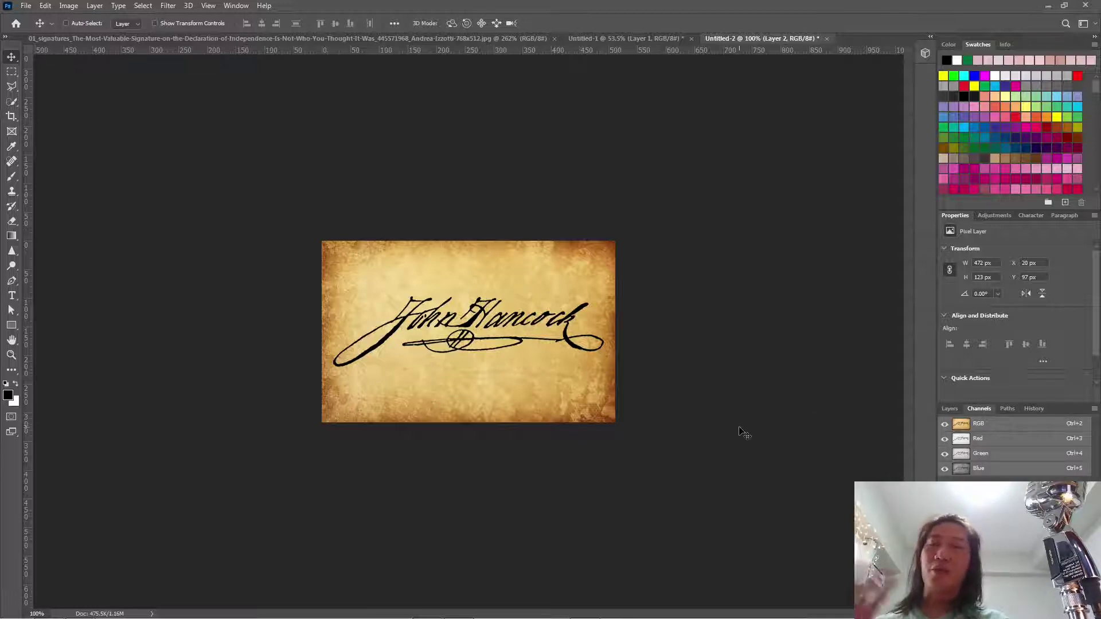